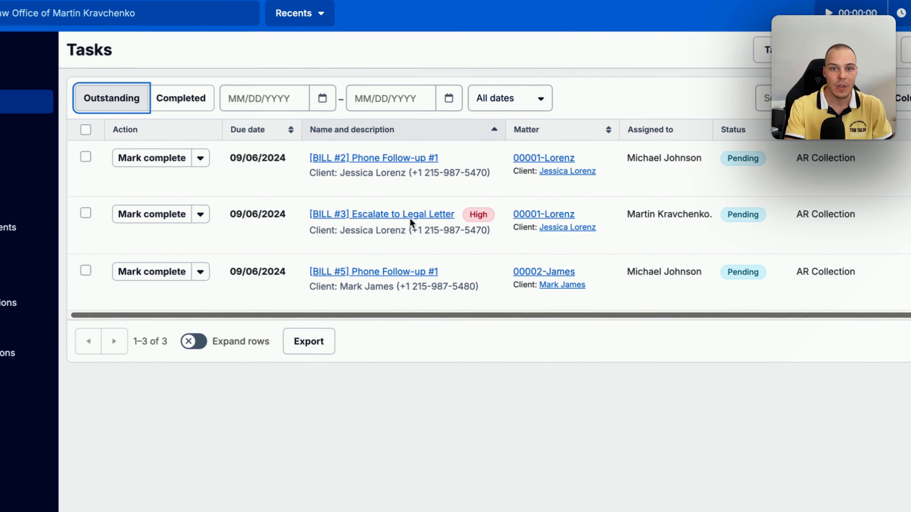
Step: Open the "[BILL #3] Escalate to Legal Letter" task, read its description, and close it without changes
click(410, 215)
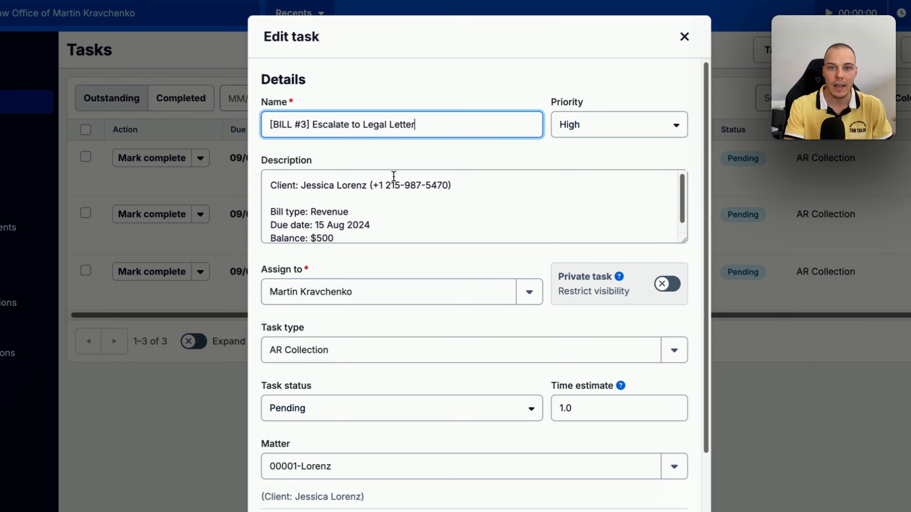
scroll(391, 210, down, 1)
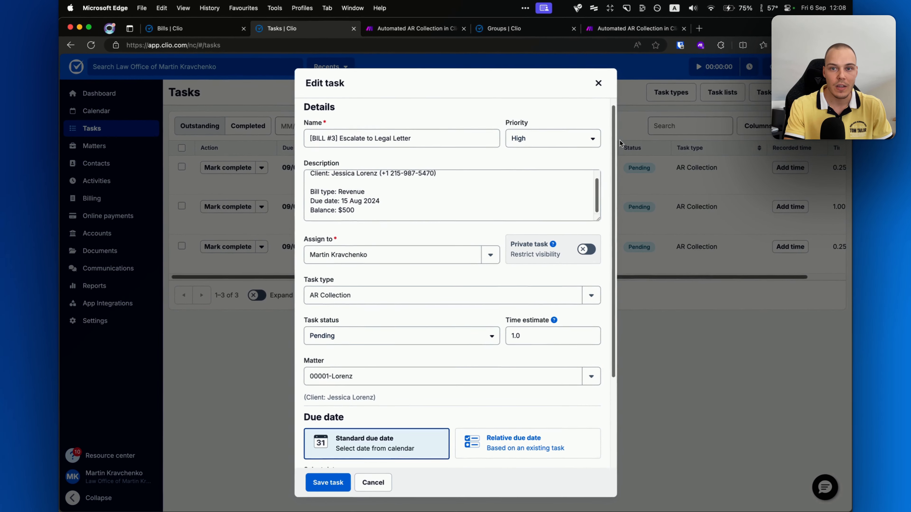
click(598, 84)
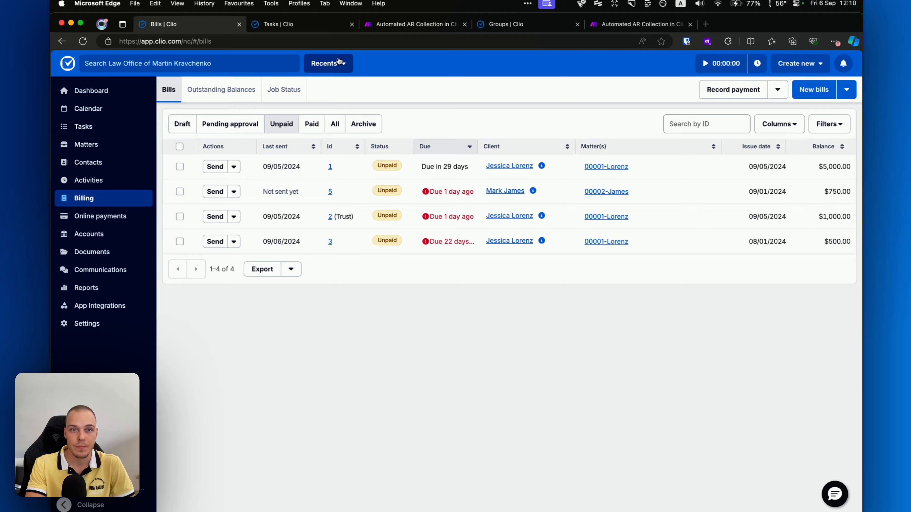
Step: Return to the Tasks list, check the Task type setting in its filters, and dismiss the filters
click(305, 24)
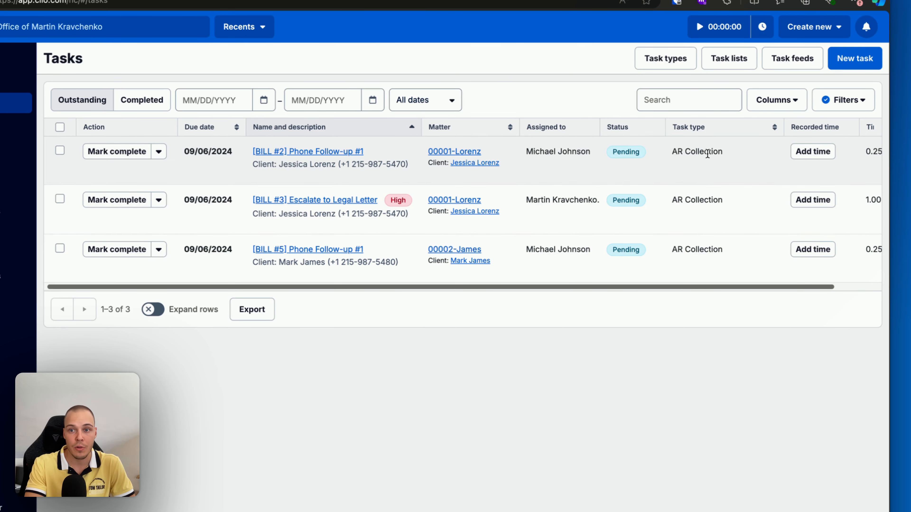
click(835, 102)
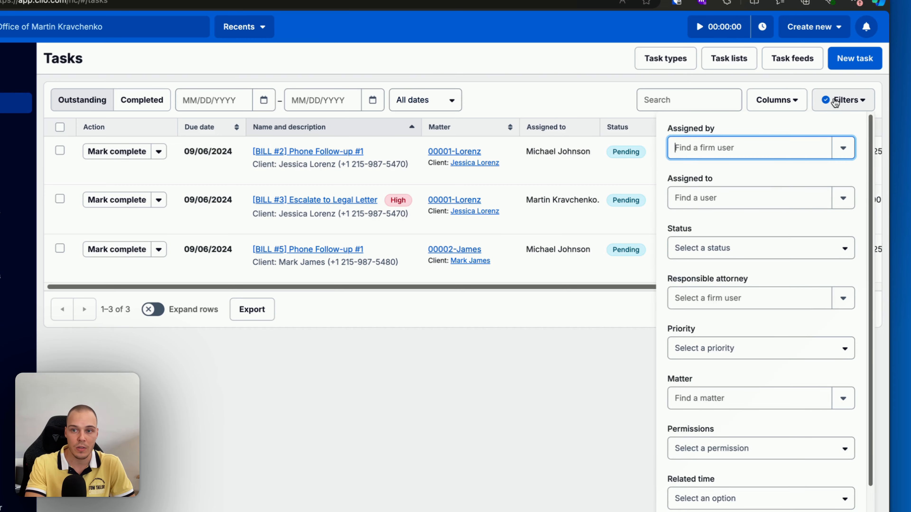
scroll(813, 237, down, 3)
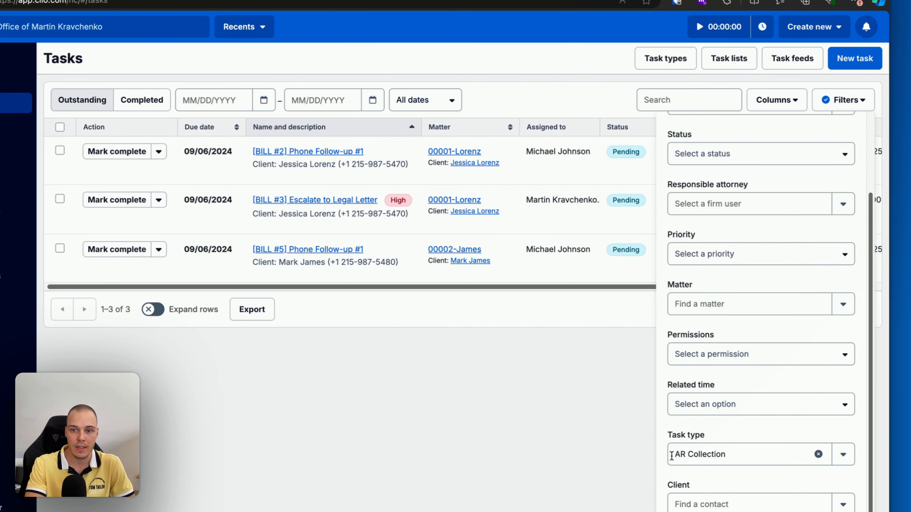
click(620, 434)
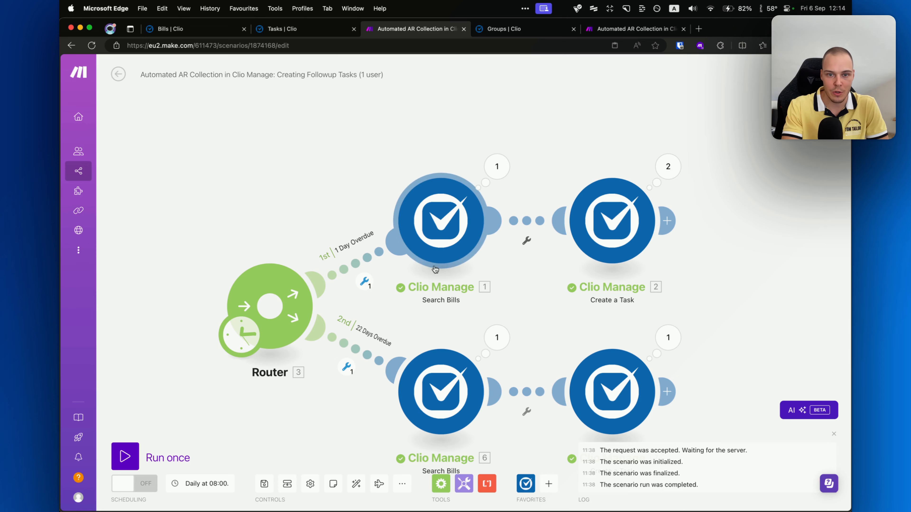
Step: Review the daily schedule setting of the follow-up tasks scenario in Make and close it without changes
drag(515, 274, 501, 276)
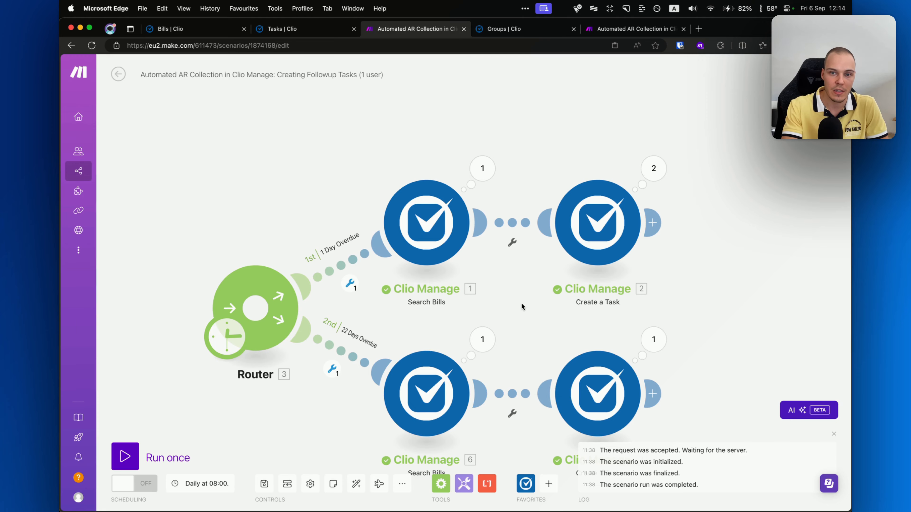
drag(521, 295, 509, 302)
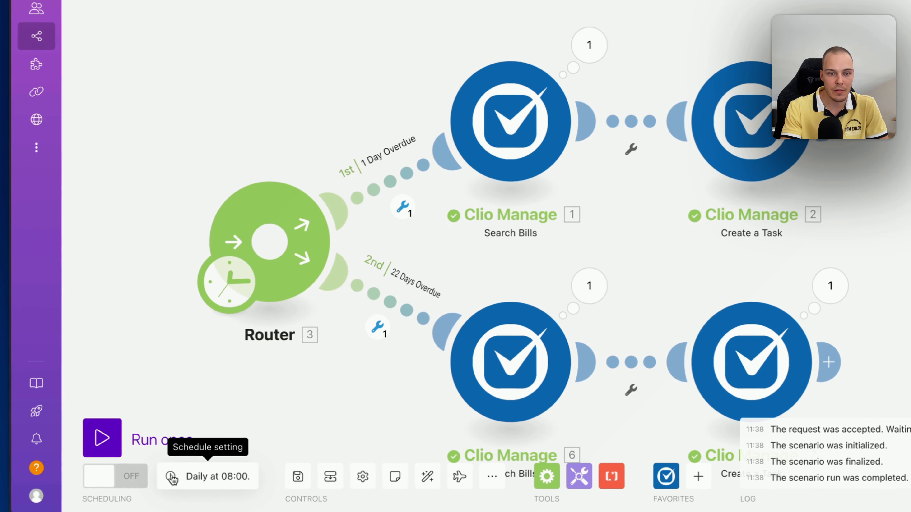
click(188, 480)
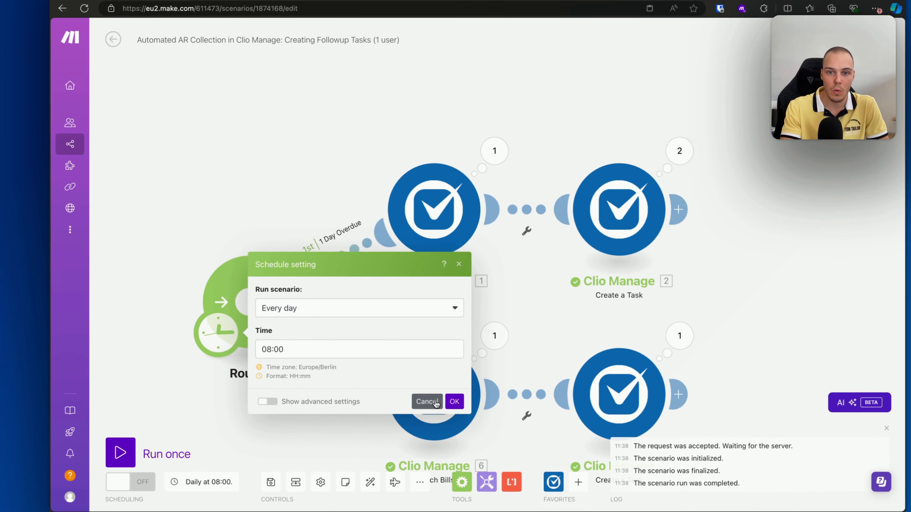
click(513, 373)
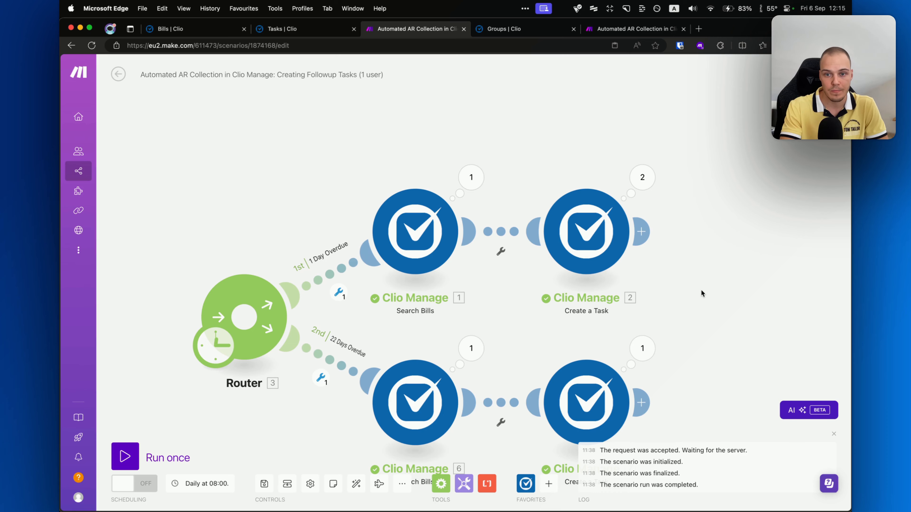
Step: Open the Search Bills module on the "1 Day Overdue" route and examine its Due at formula
drag(701, 291, 675, 295)
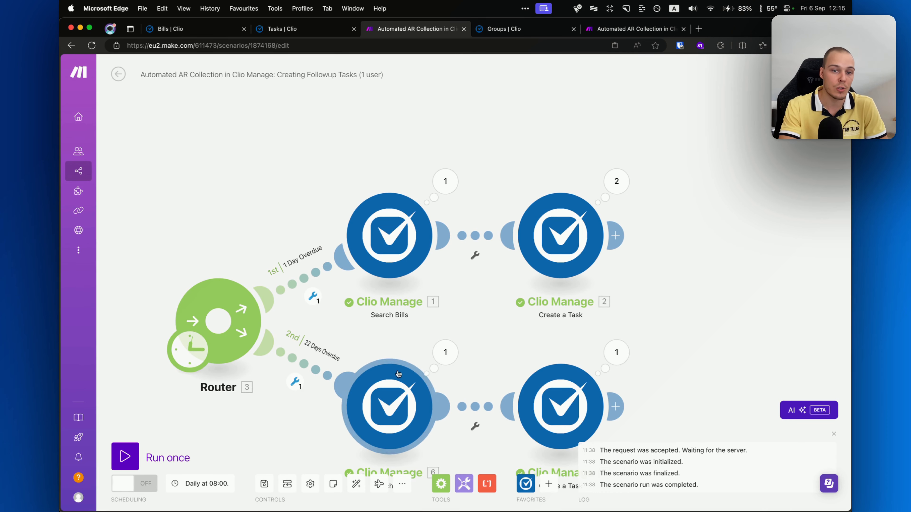
drag(455, 319, 469, 310)
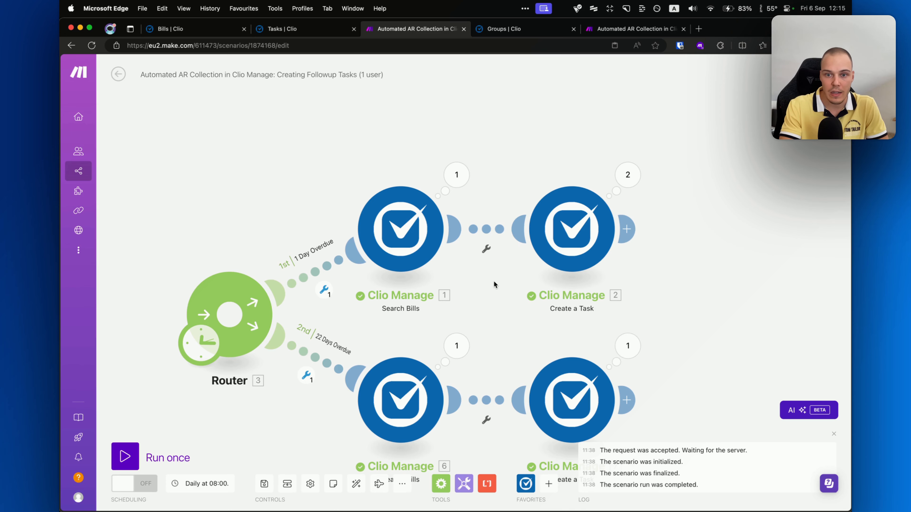
scroll(472, 276, left, 2)
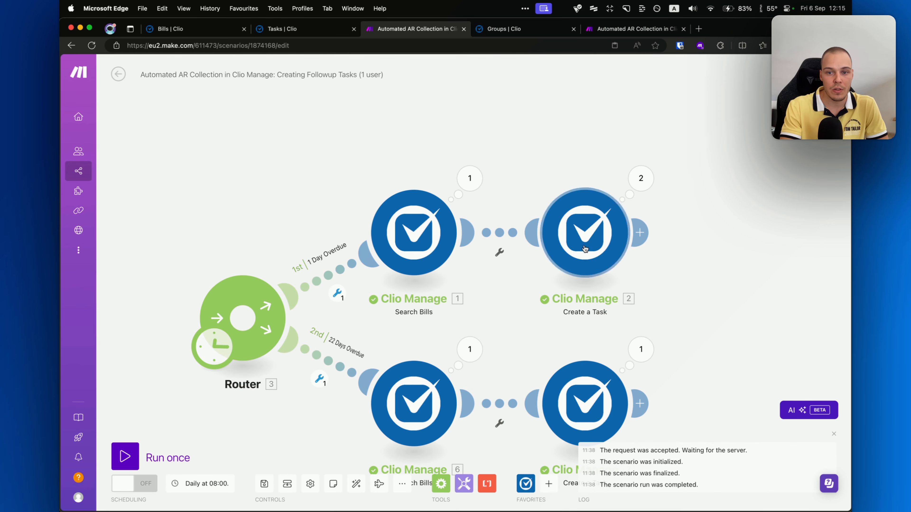
click(420, 241)
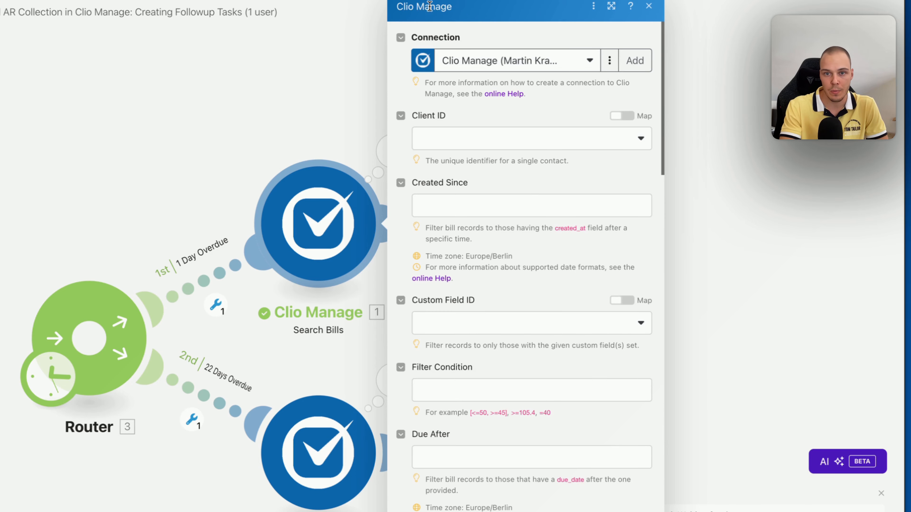
scroll(495, 223, down, 7)
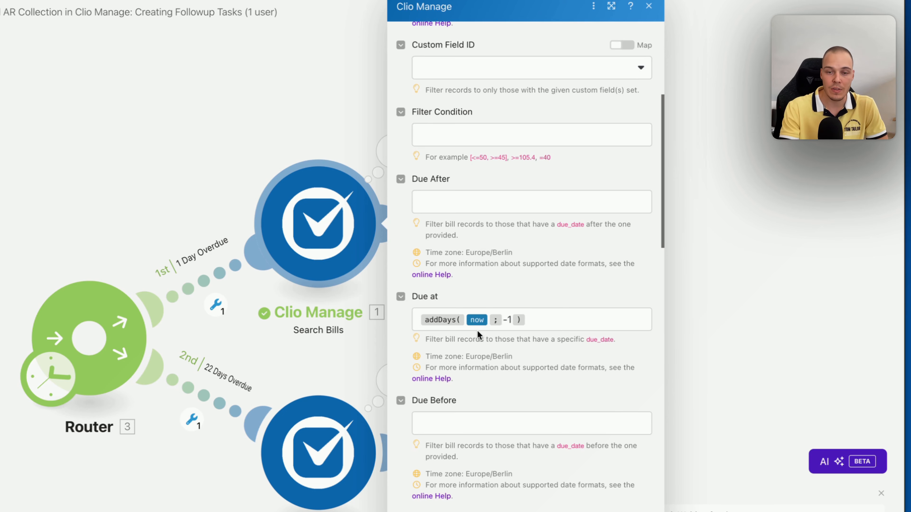
mouse_move(478, 321)
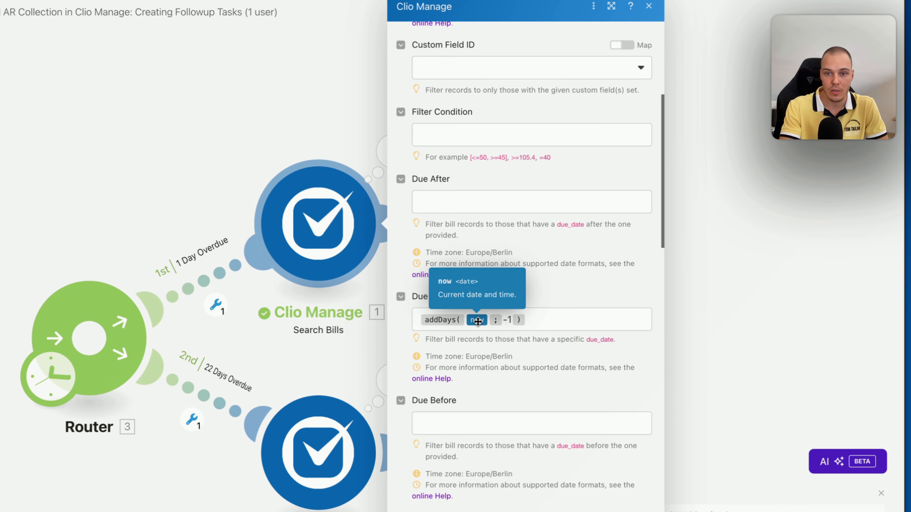
scroll(480, 366, down, 1)
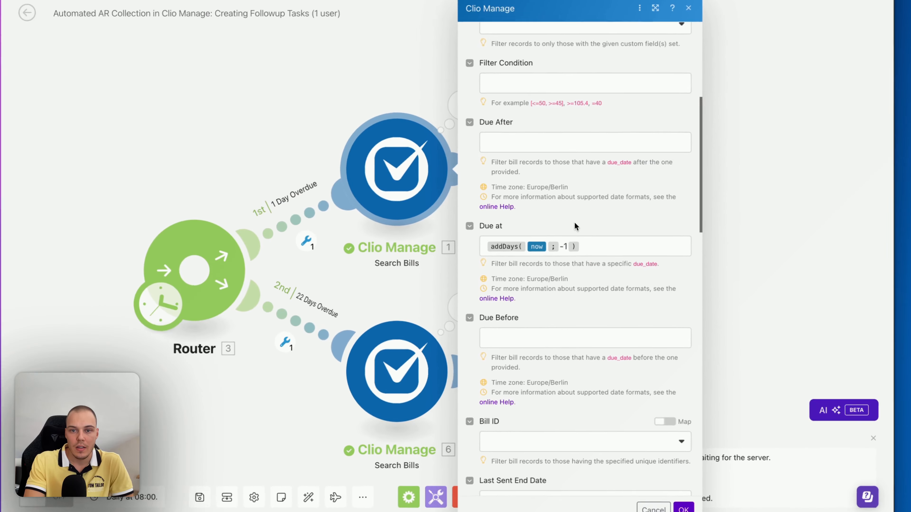
Step: Review the module's State filter and available bill Type options, and close its settings without changes
scroll(572, 188, down, 10)
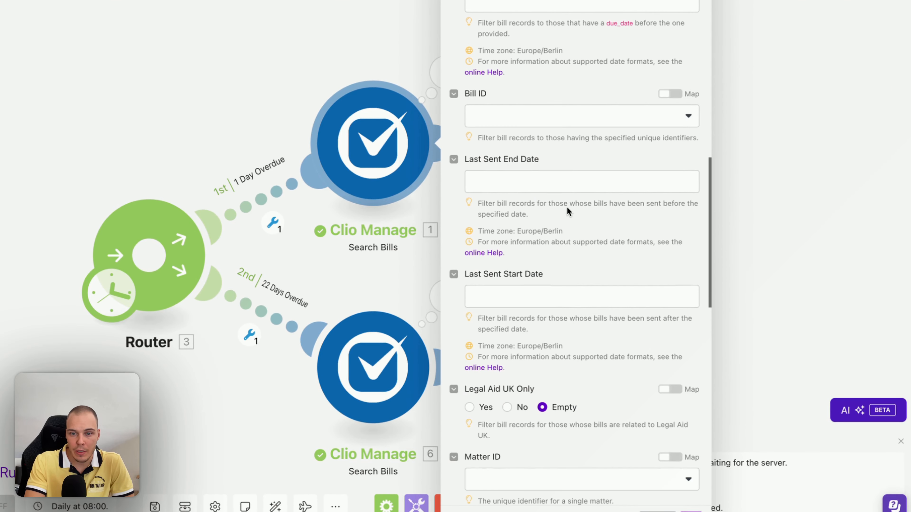
scroll(566, 208, down, 12)
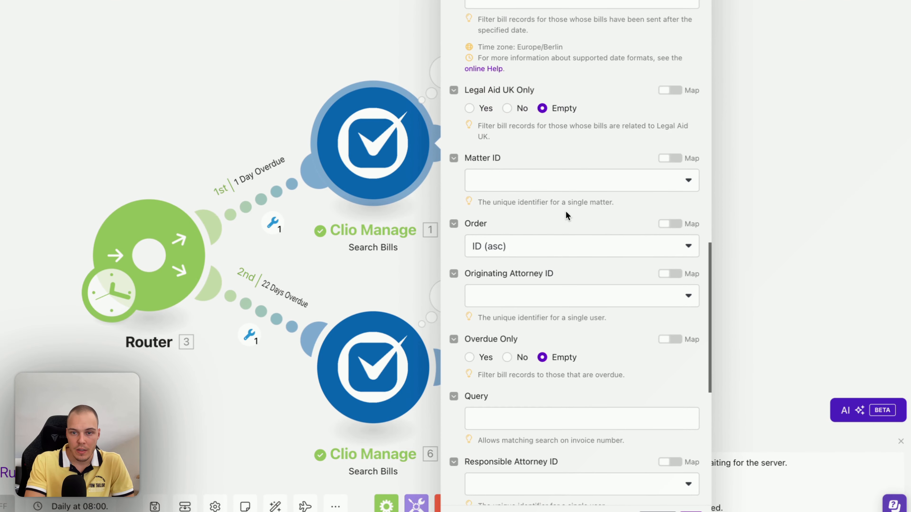
scroll(566, 215, down, 5)
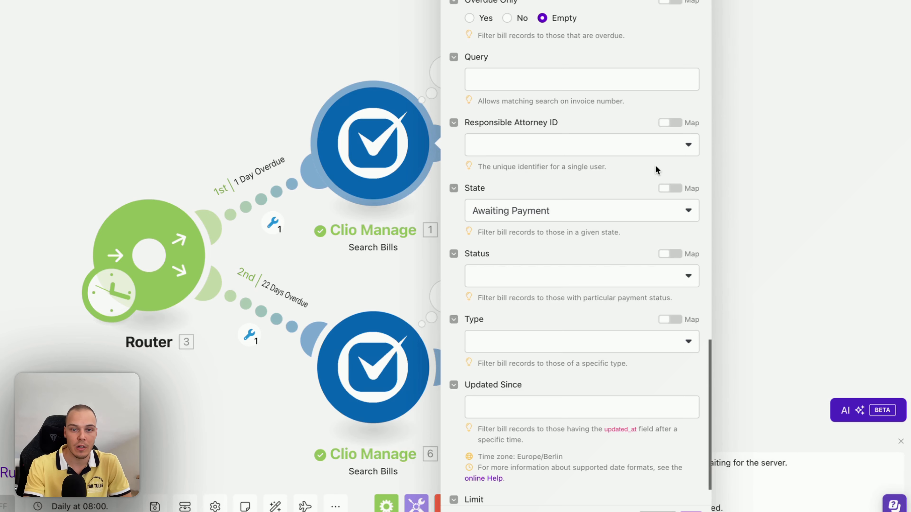
scroll(538, 258, down, 1)
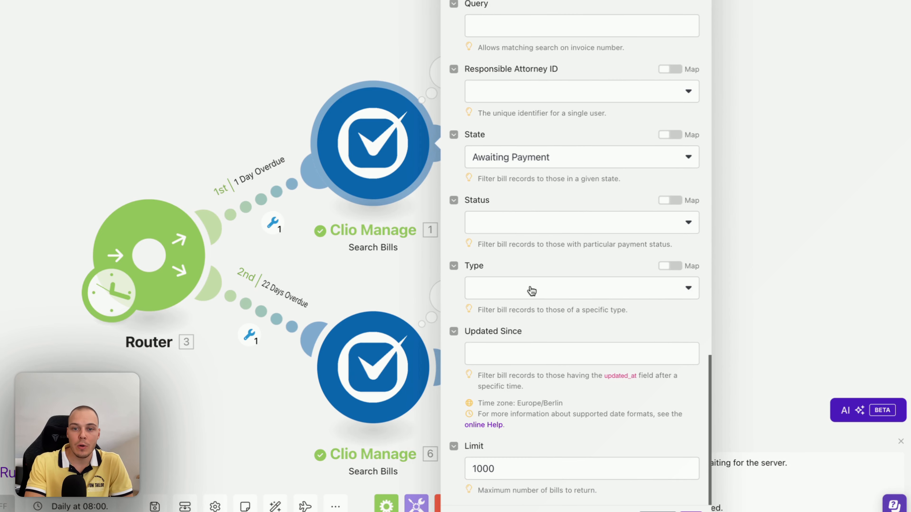
click(503, 289)
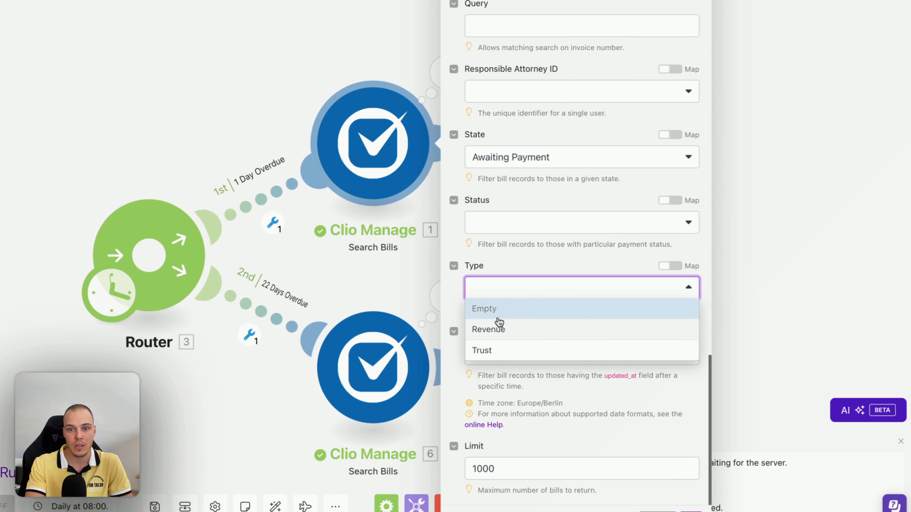
click(516, 268)
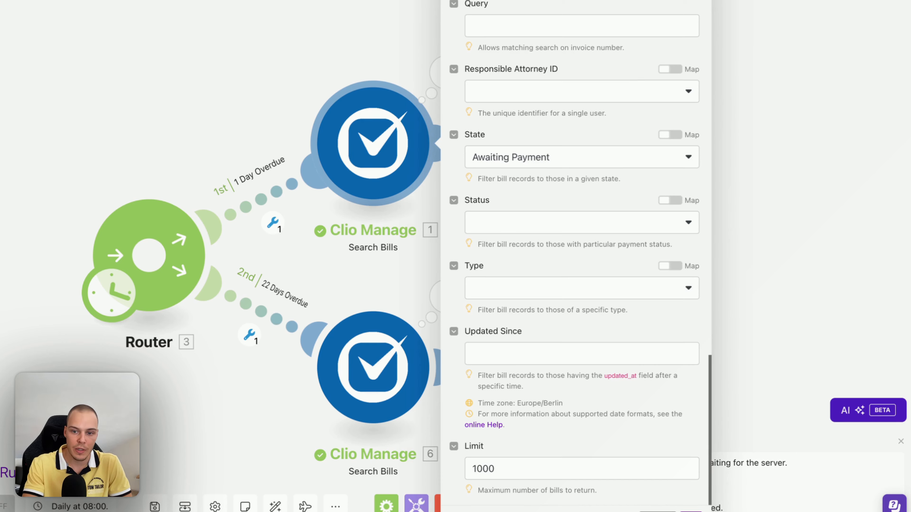
click(658, 511)
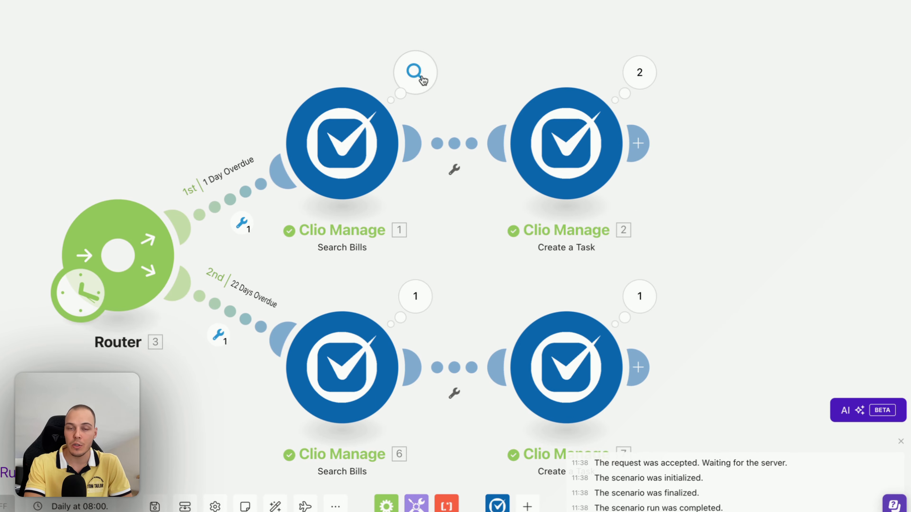
Step: Open the run output of the "1 Day Overdue" bill search and inspect the first bill's Kind value
click(416, 73)
click(478, 115)
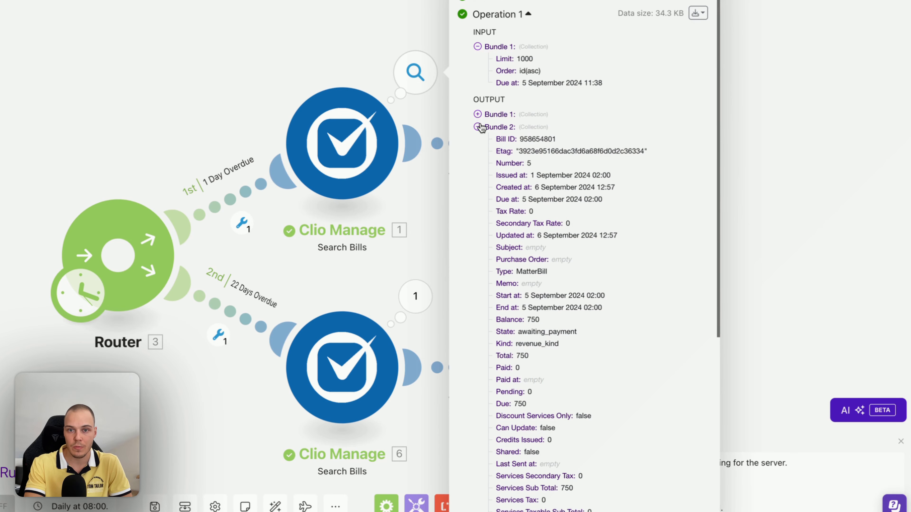
click(478, 127)
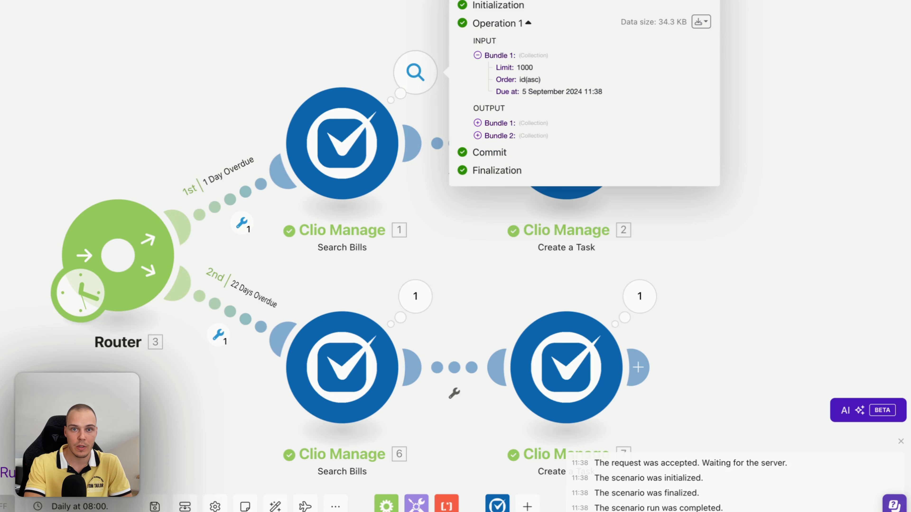
click(485, 123)
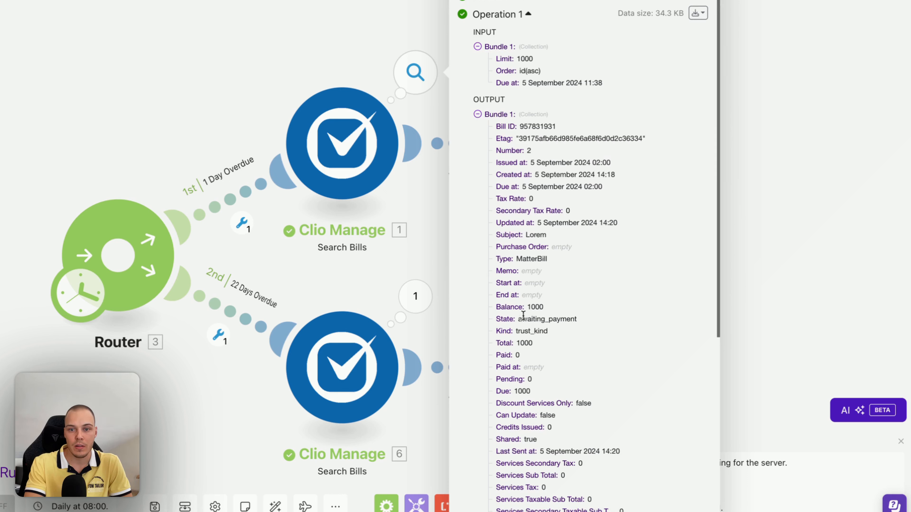
drag(517, 335, 545, 337)
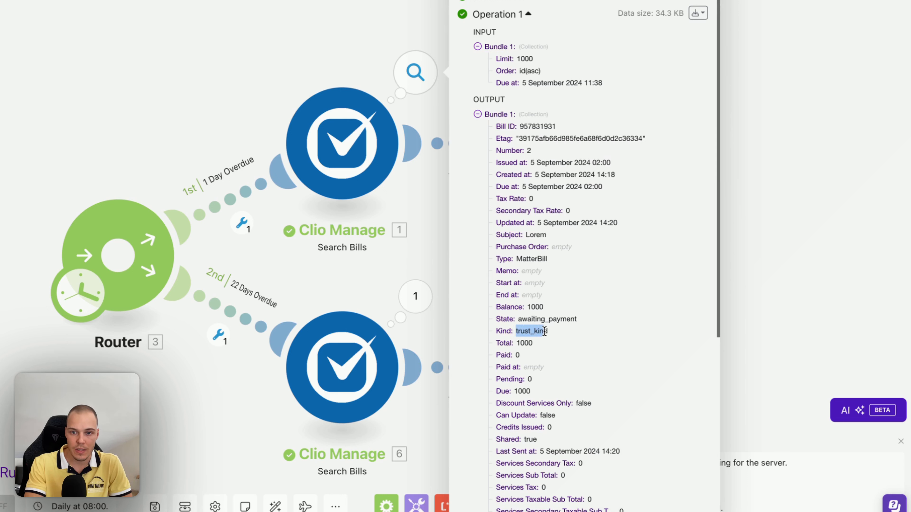
Step: Expand the first bill's Client and Matters collections and examine the client and matter details
scroll(544, 339, down, 8)
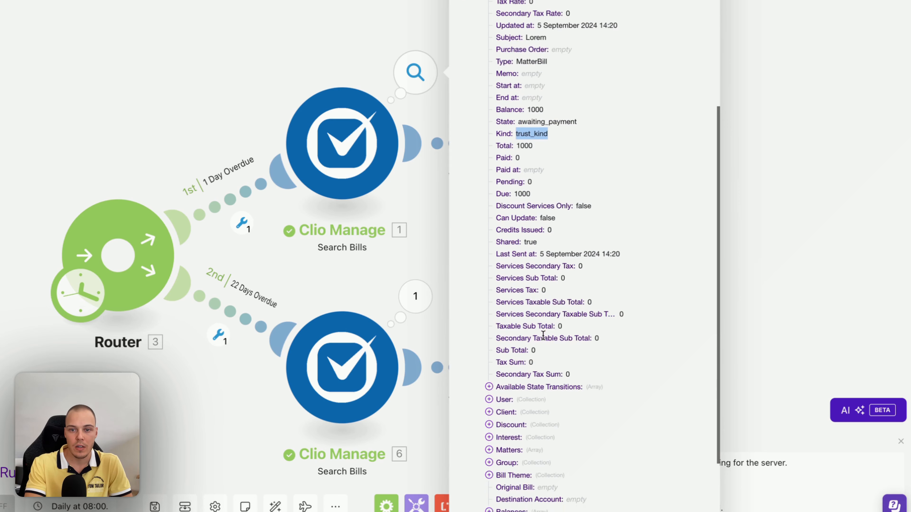
click(519, 302)
scroll(524, 314, down, 7)
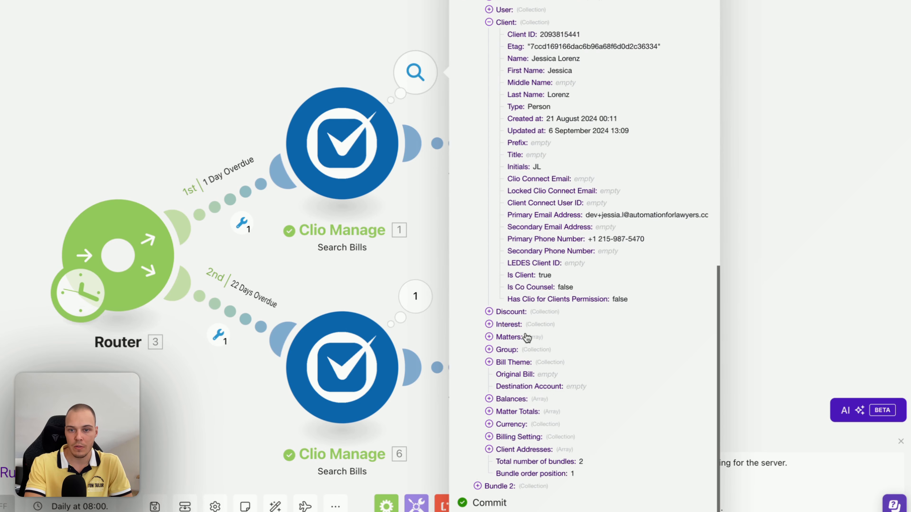
click(524, 337)
click(522, 350)
scroll(550, 411, down, 4)
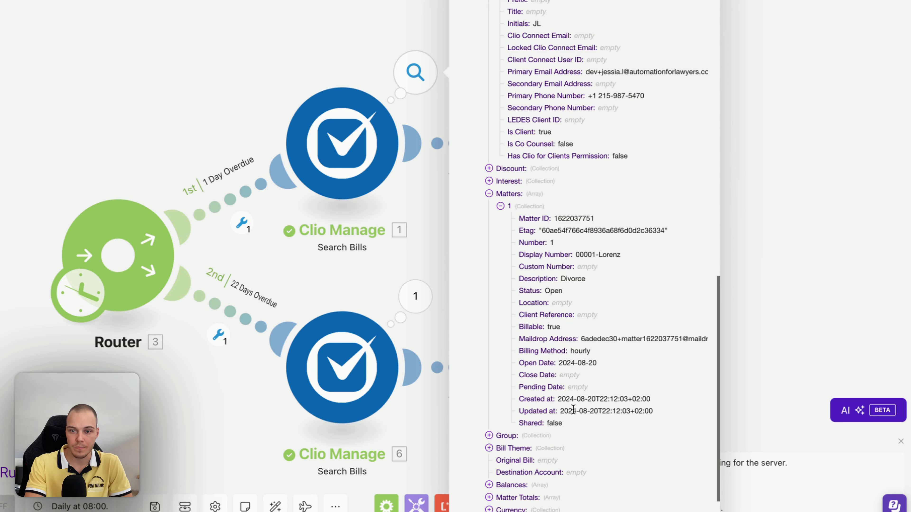
Step: Expand the second bill's output bundle and examine its Kind value and remaining fields
scroll(573, 410, down, 2)
click(500, 486)
scroll(536, 356, down, 10)
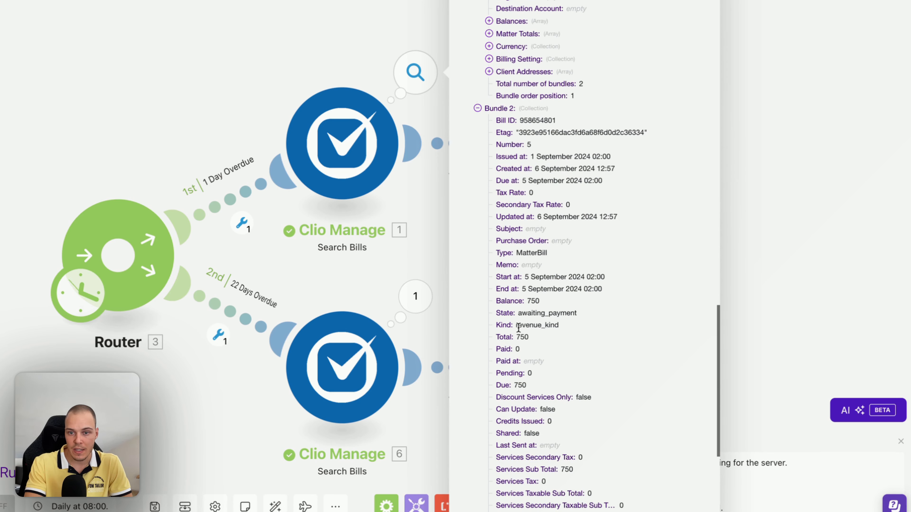
drag(517, 325, 561, 325)
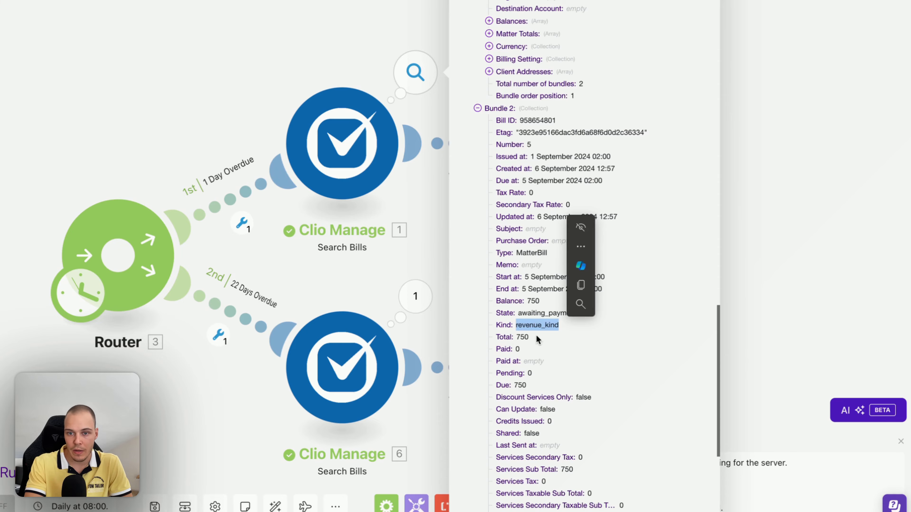
scroll(550, 354, down, 8)
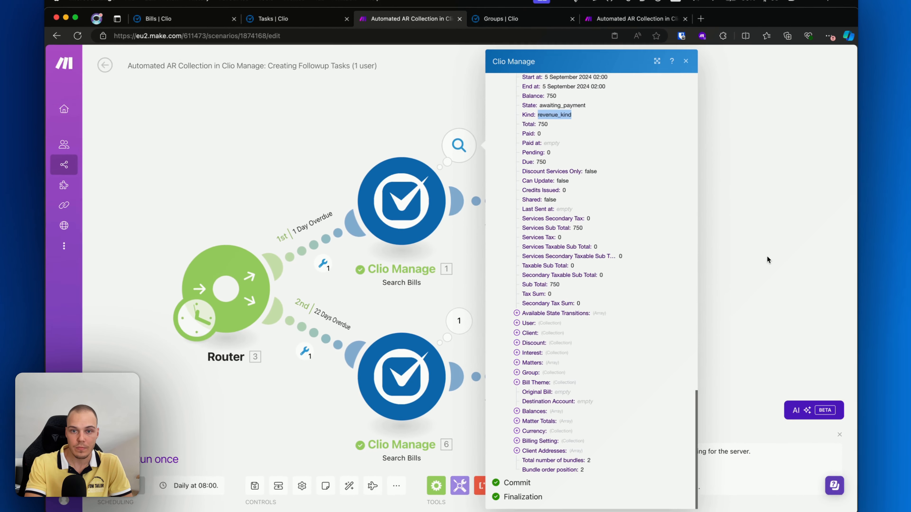
Step: Close the bill output and open the "1 Day Overdue" route's Create a Task module to review its assignee and task name
click(814, 220)
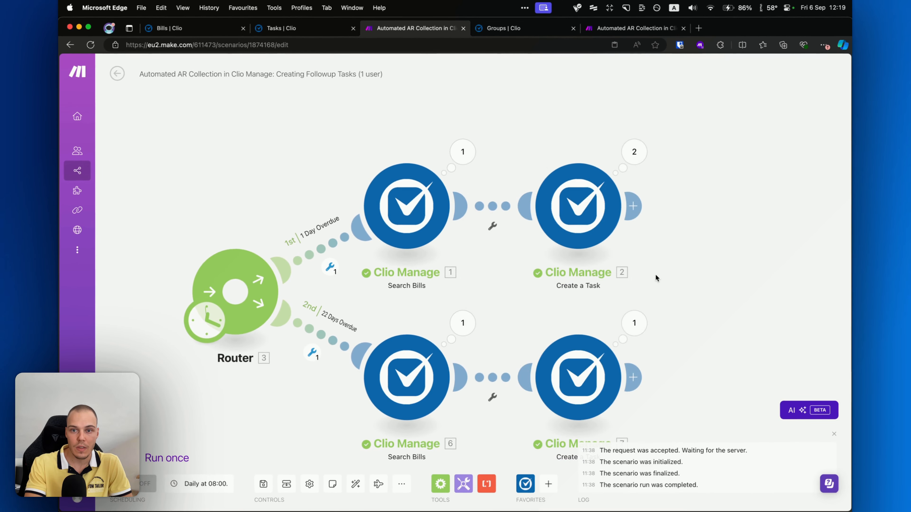
drag(705, 189, 658, 219)
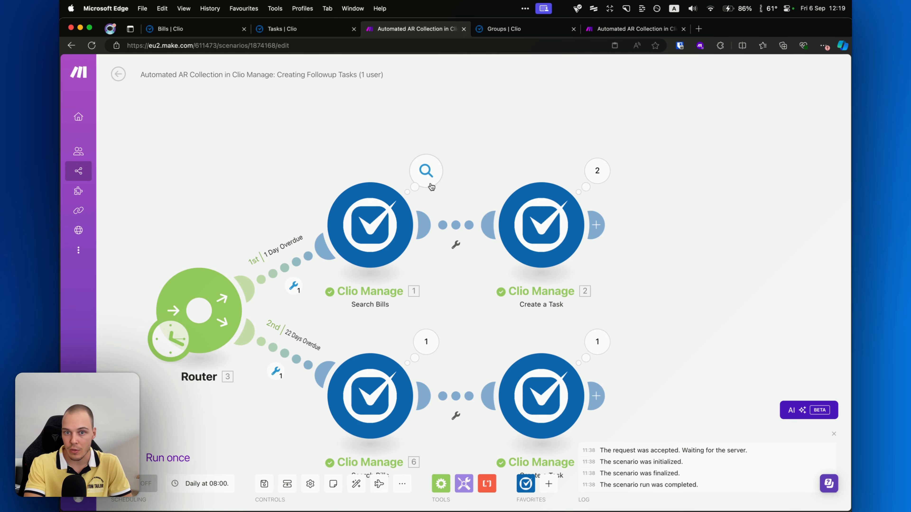
drag(482, 272, 440, 261)
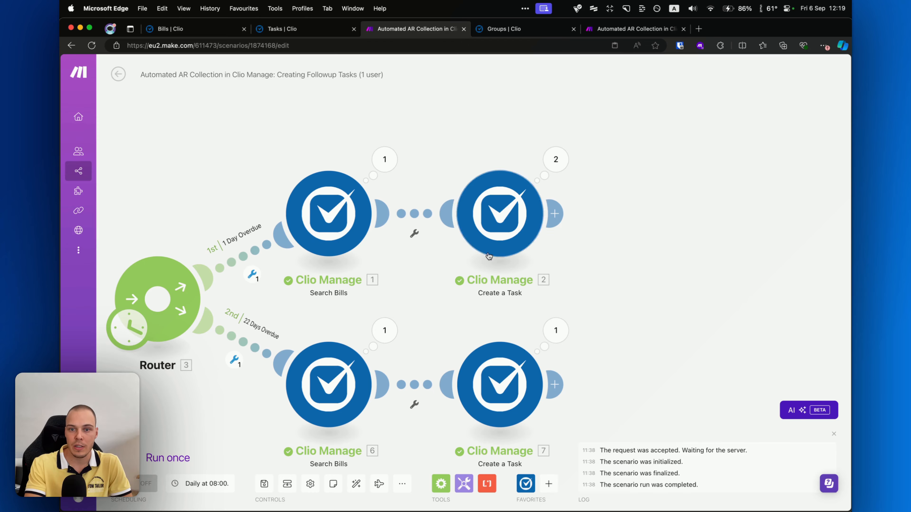
click(528, 209)
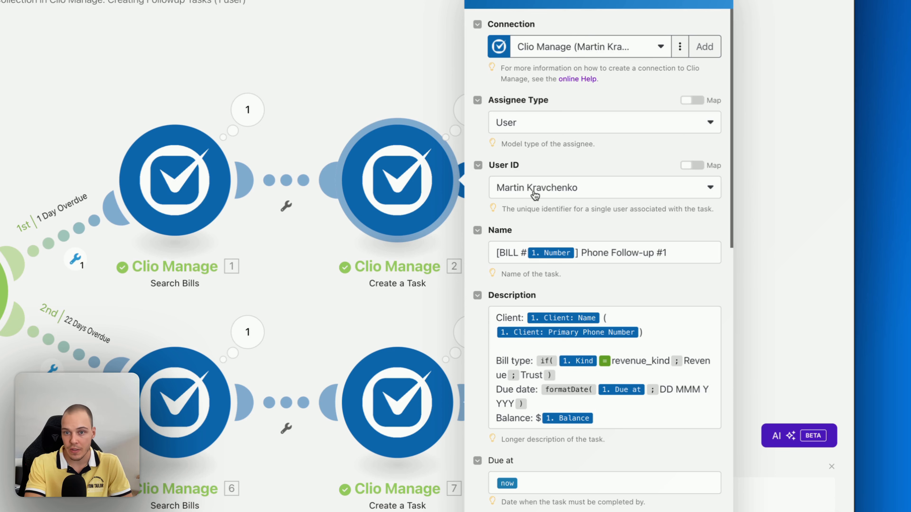
scroll(544, 227, down, 2)
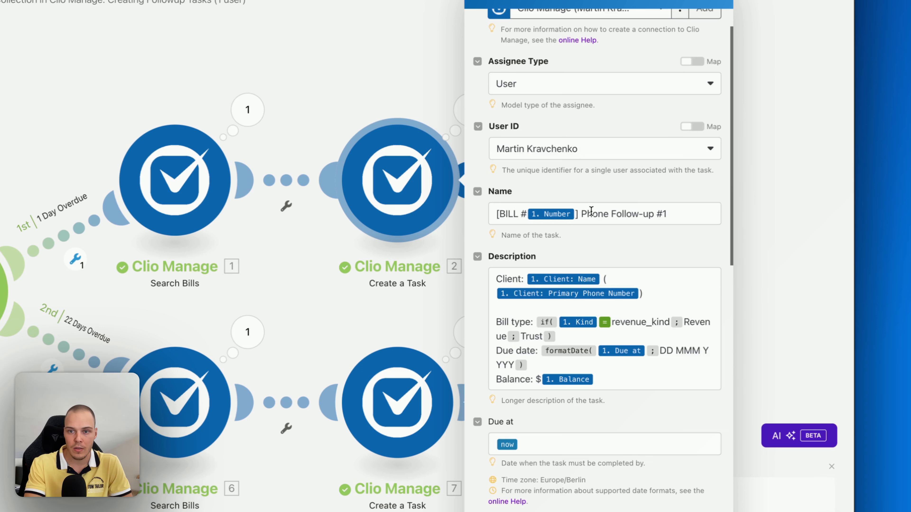
scroll(660, 219, down, 1)
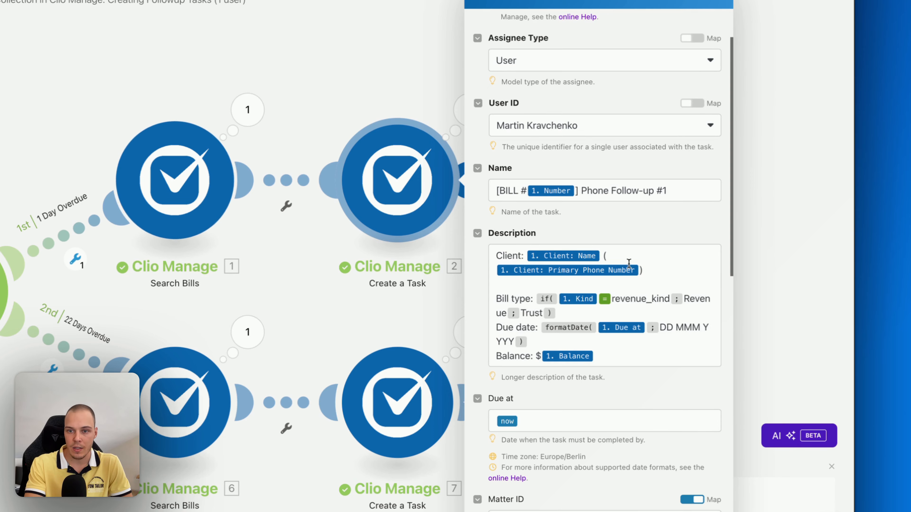
Step: Examine the task Description's mapped client, bill type, due date and balance values against the available bill fields, and check the Due at setting
click(644, 269)
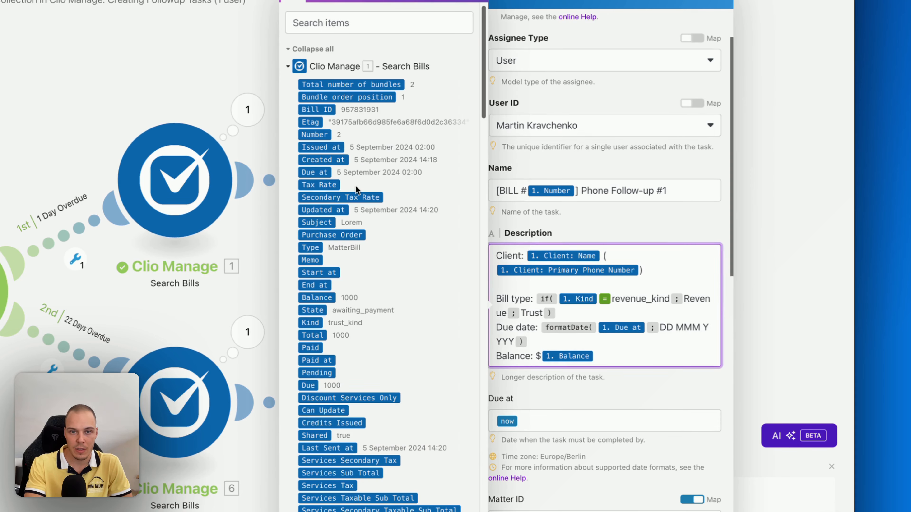
scroll(367, 257, down, 10)
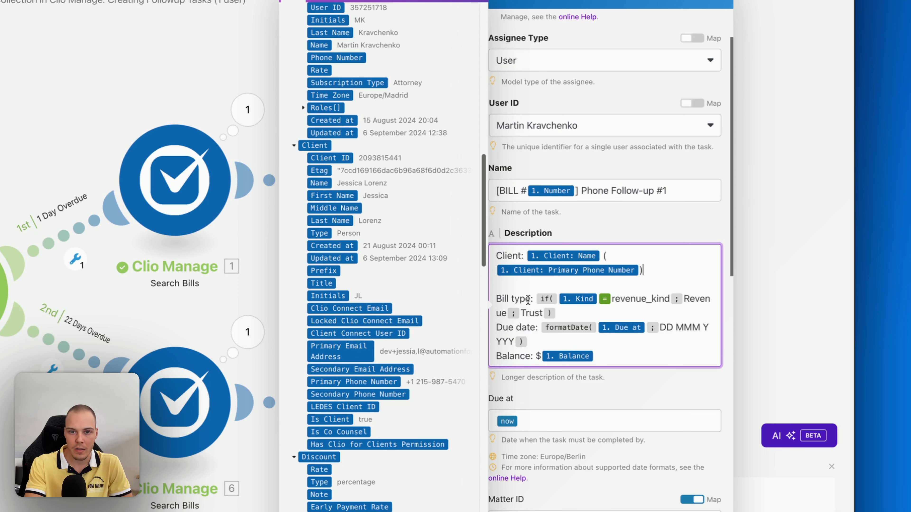
click(564, 314)
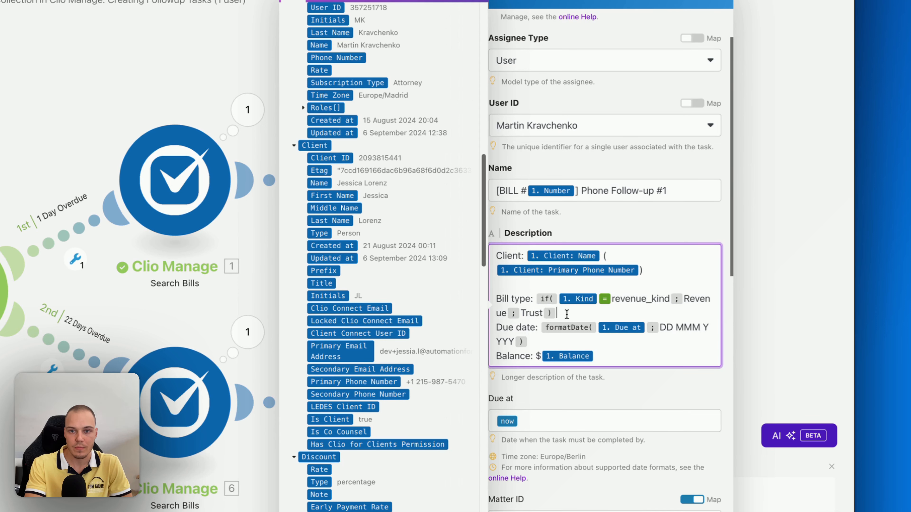
scroll(569, 310, down, 1)
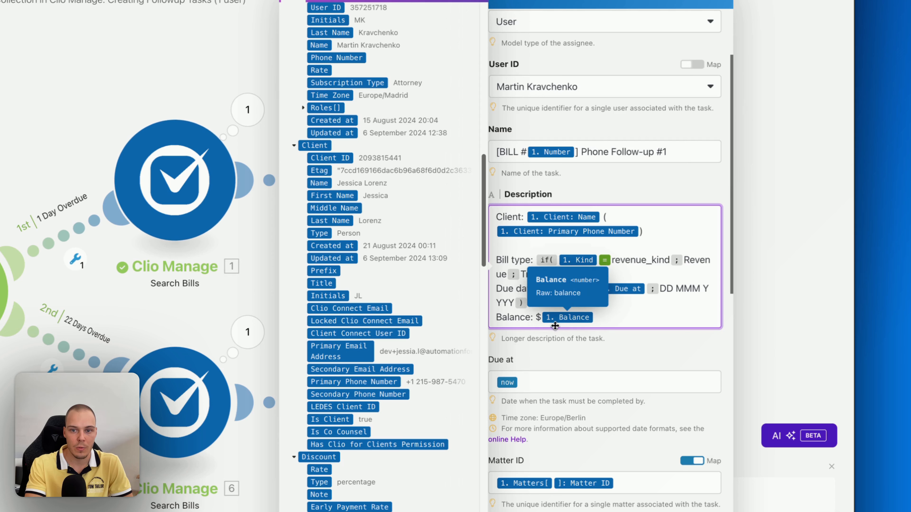
click(566, 344)
scroll(548, 358, down, 3)
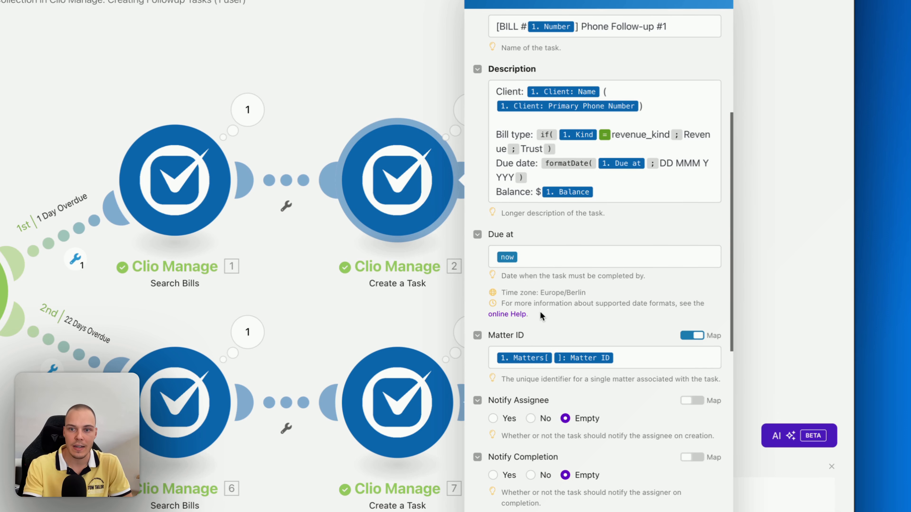
Step: Check the Matter ID field's selection list with mapping switched off, and switch mapping back on
scroll(573, 312, down, 2)
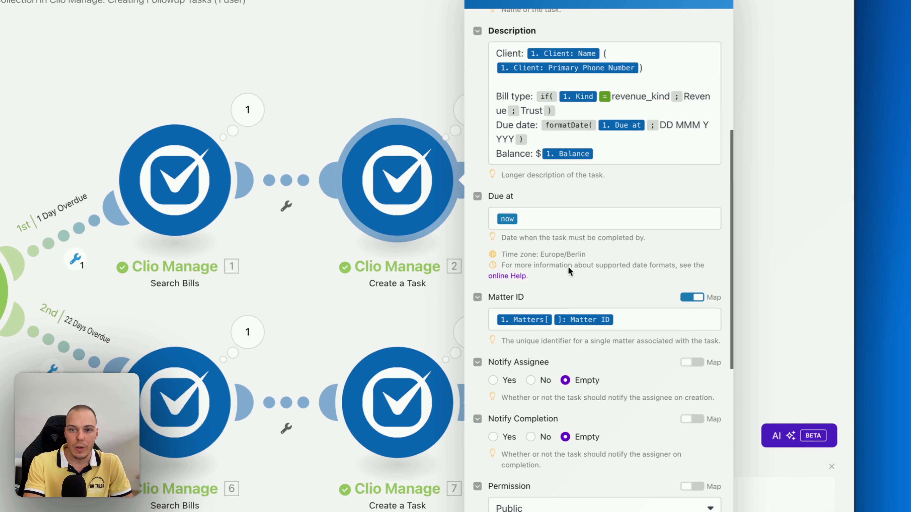
scroll(570, 273, down, 1)
click(696, 274)
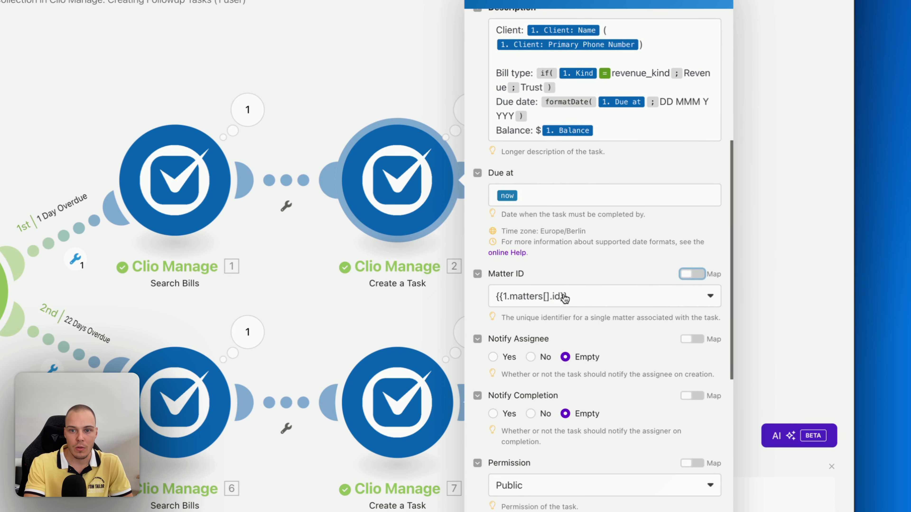
click(644, 298)
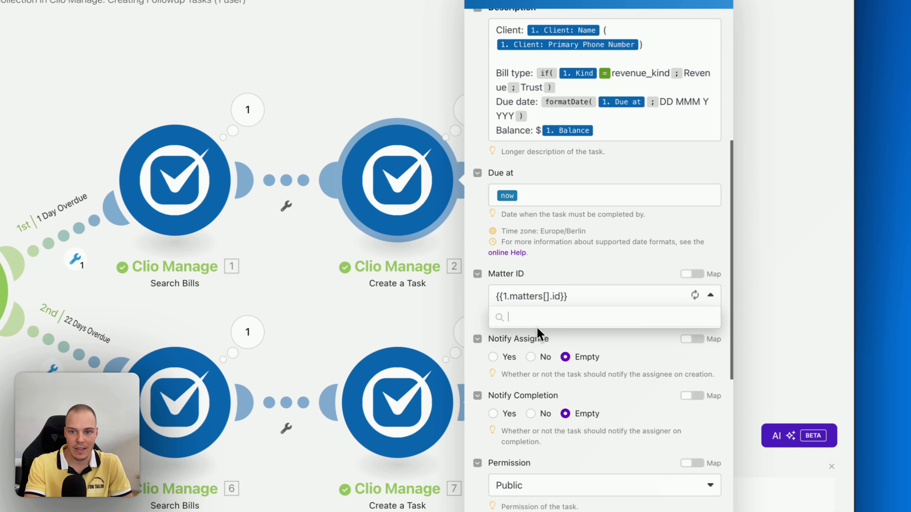
click(598, 290)
click(692, 274)
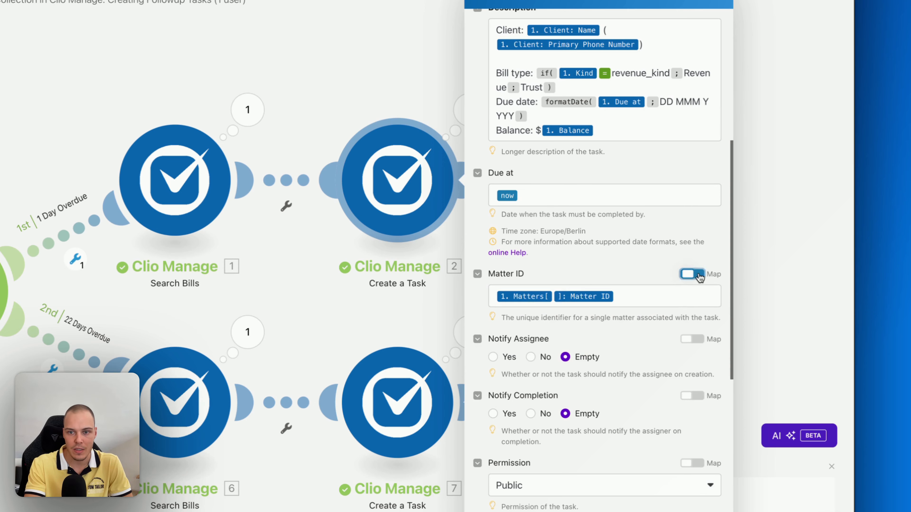
Step: Locate the Matter ID item under Matters[] in the bill search's mappable fields and close the mapping list
click(630, 295)
scroll(367, 303, down, 20)
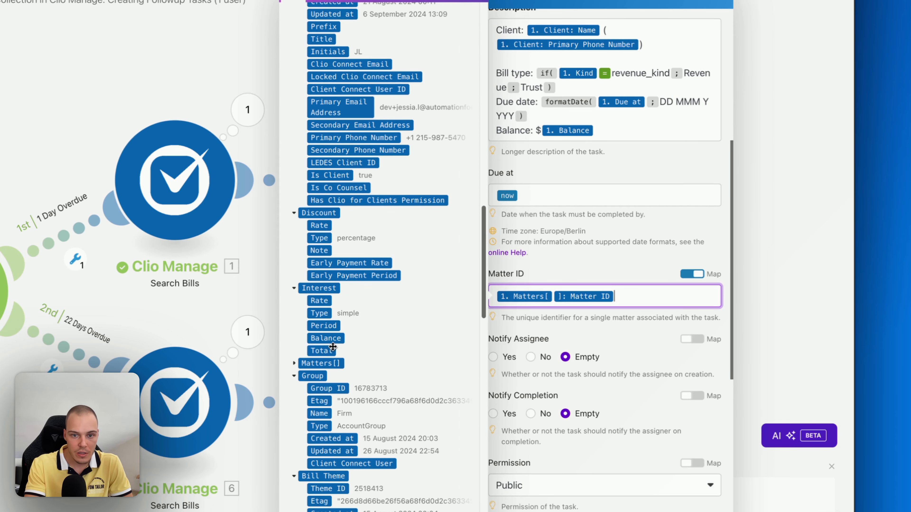
scroll(324, 337, down, 3)
click(294, 237)
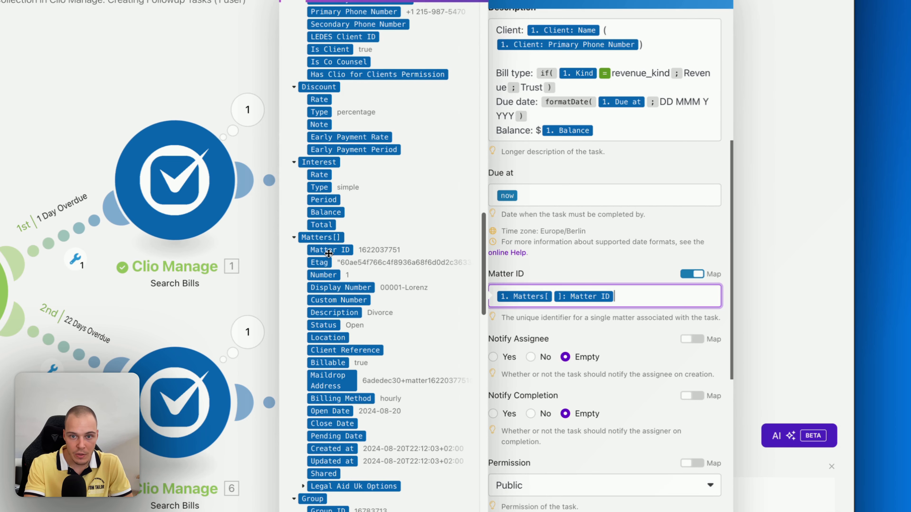
click(540, 272)
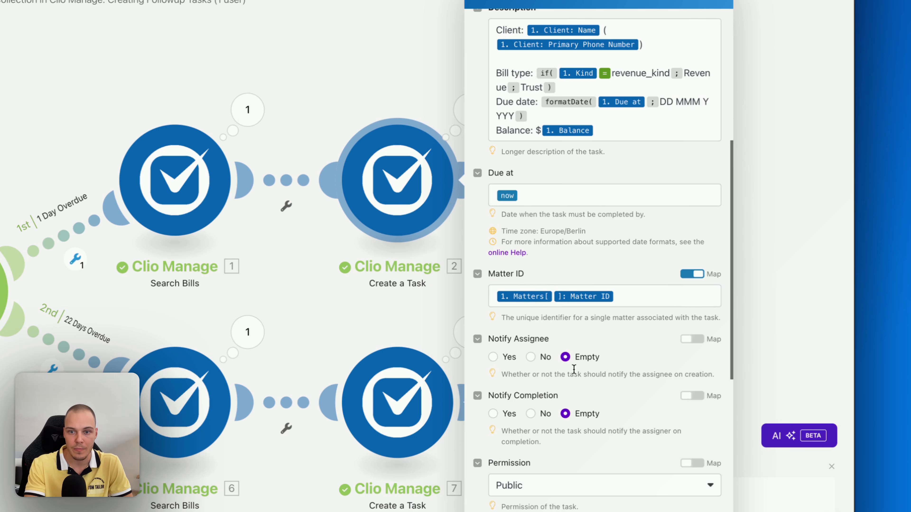
Step: Review the task's notification, permission, priority, task type and time settings, and look through the Status options without changing them
scroll(581, 344, down, 2)
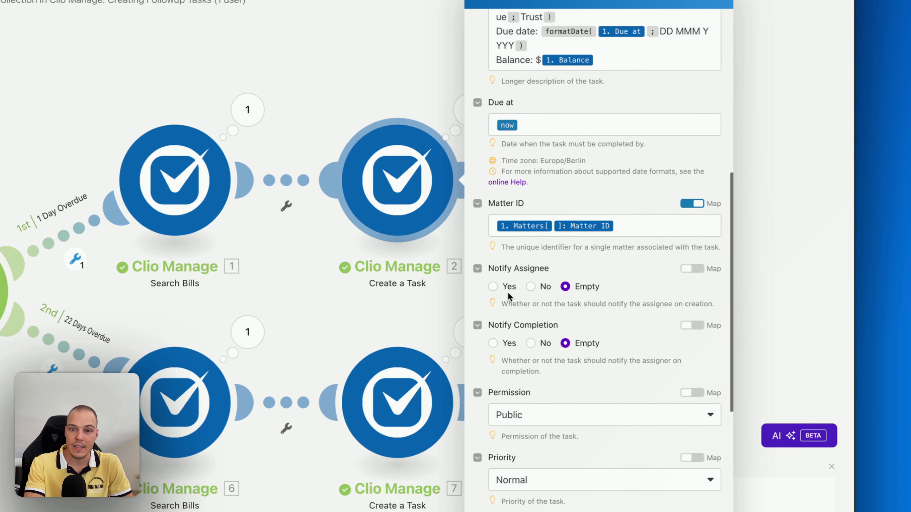
scroll(507, 298, down, 2)
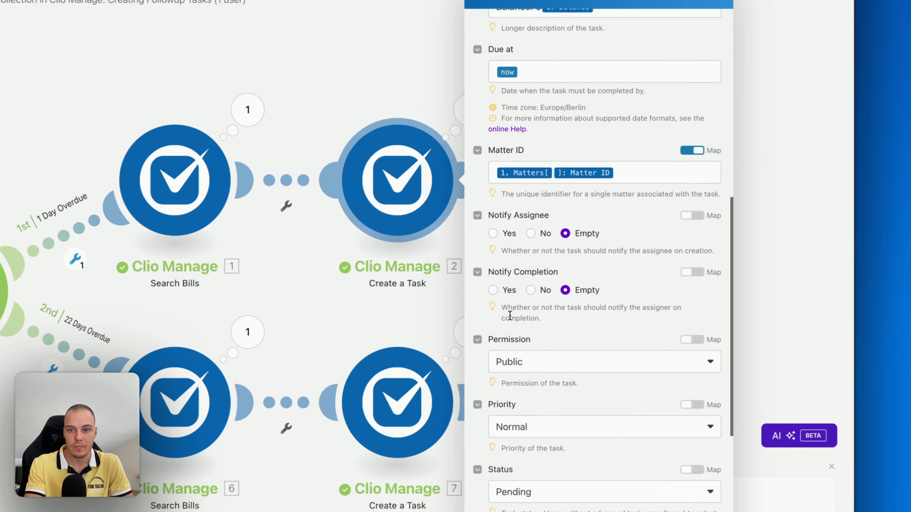
scroll(552, 303, down, 3)
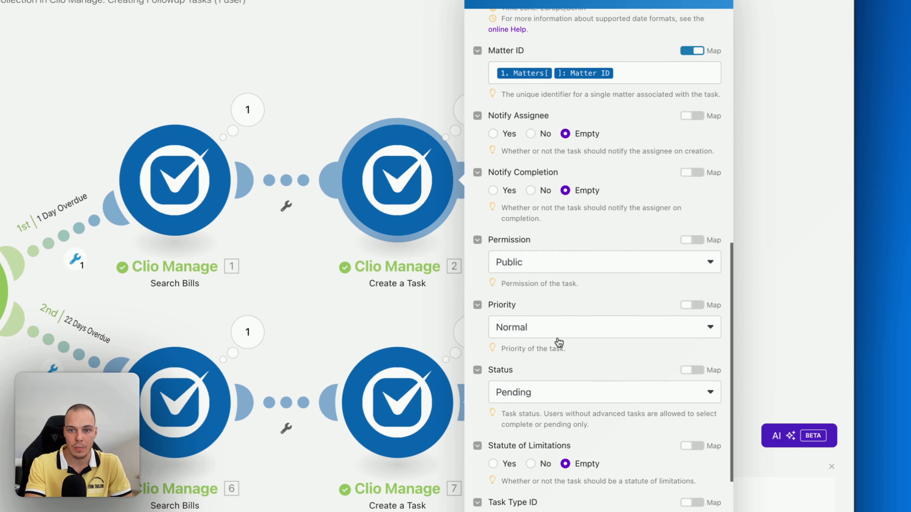
scroll(574, 294, down, 1)
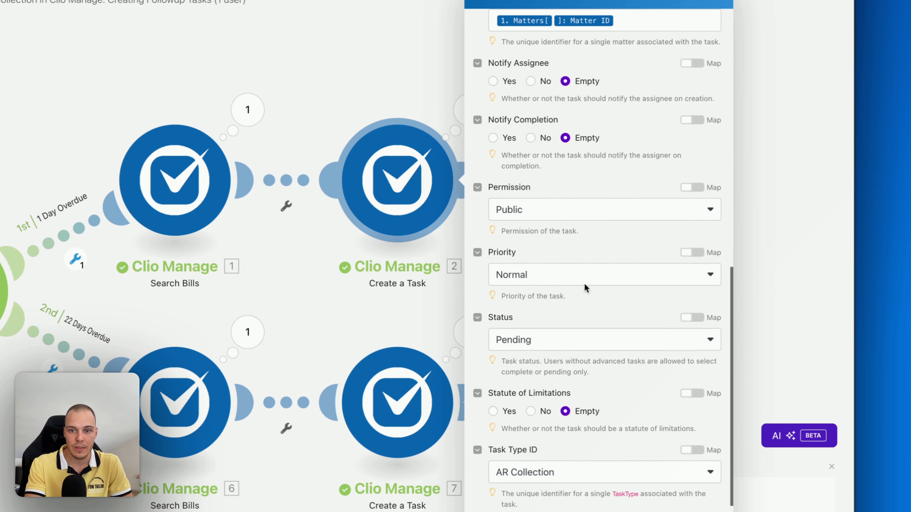
scroll(555, 278, down, 1)
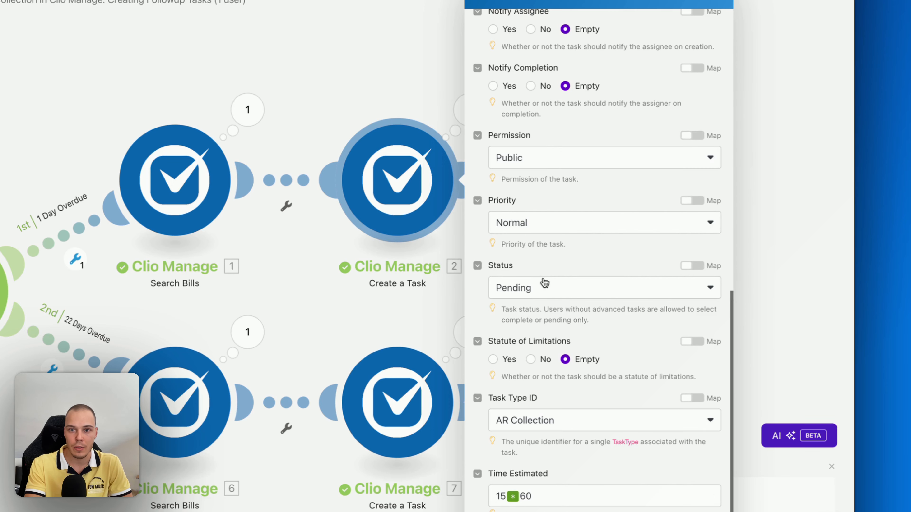
click(545, 287)
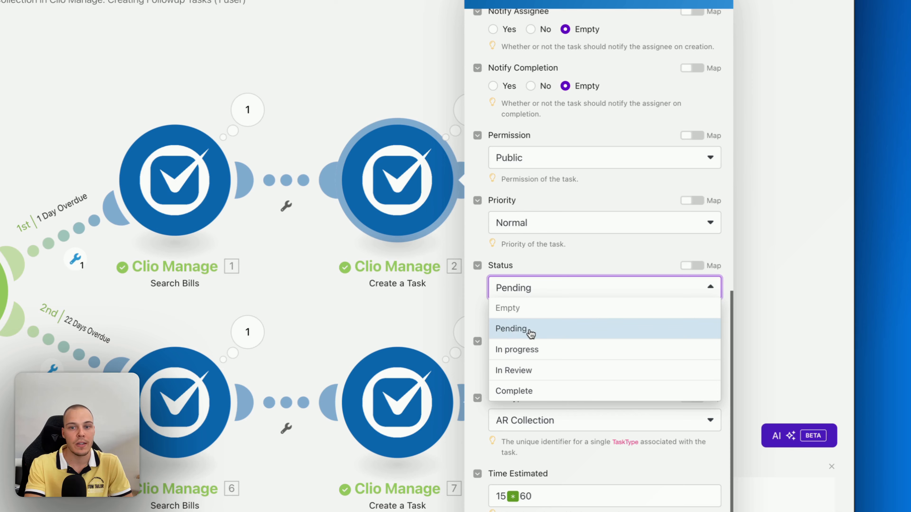
click(555, 260)
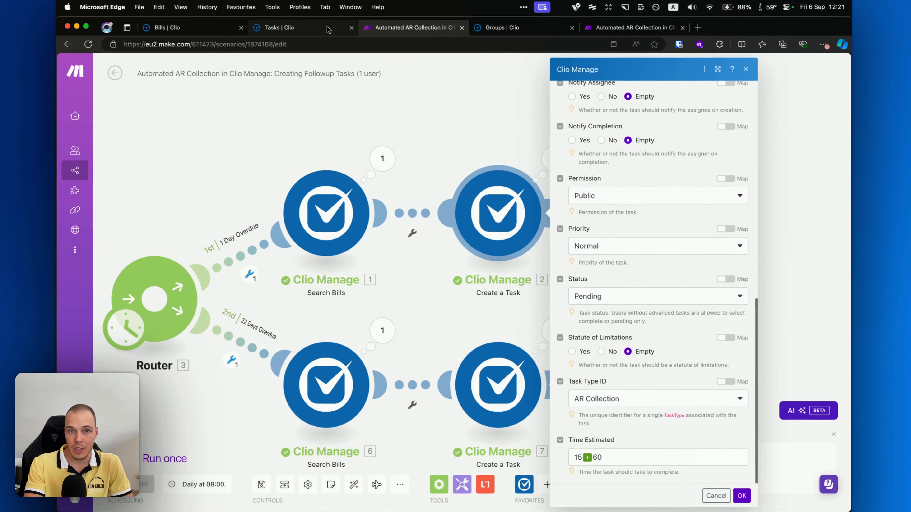
Step: Switch to Clio's Tasks page, examine the task types and the New Task Type form, and return to Tasks without adding one
click(327, 29)
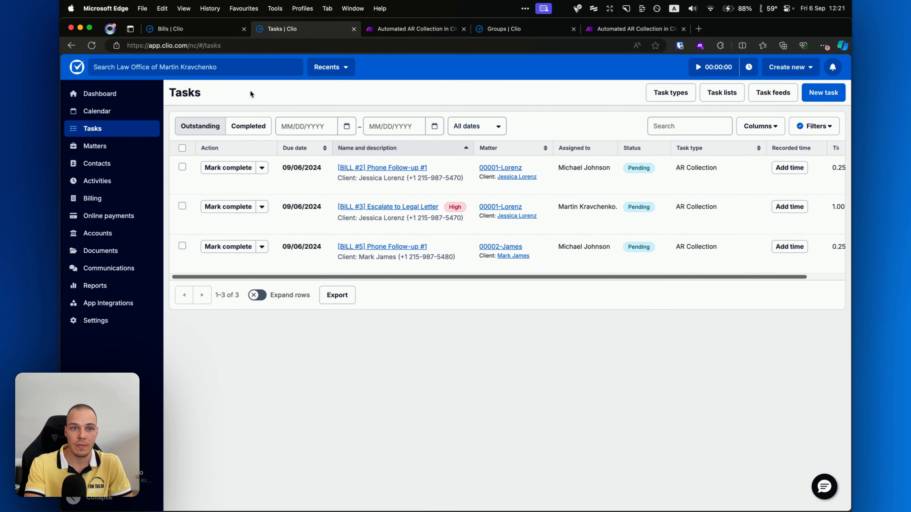
click(653, 100)
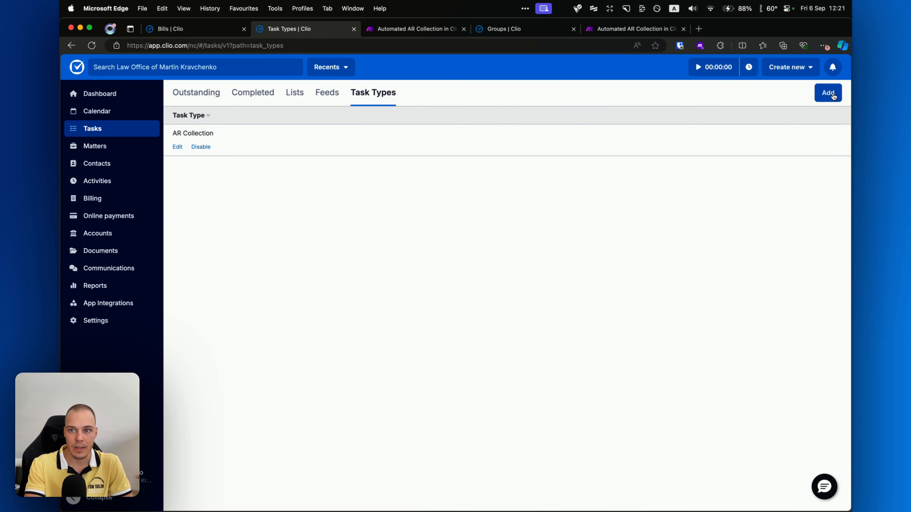
click(824, 94)
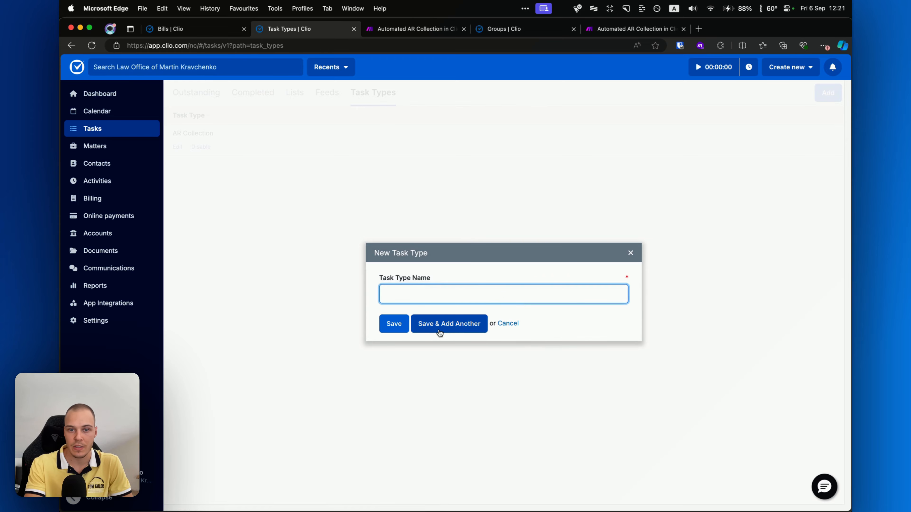
click(507, 324)
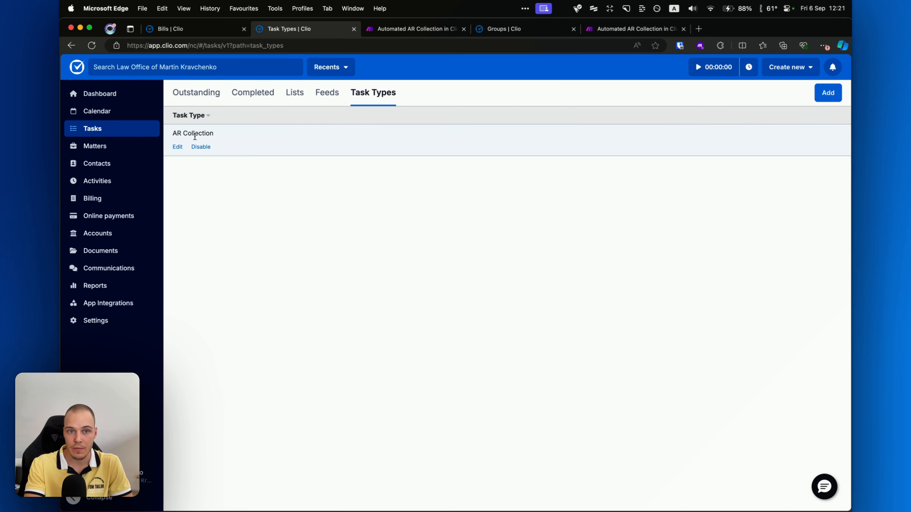
key(super+Left)
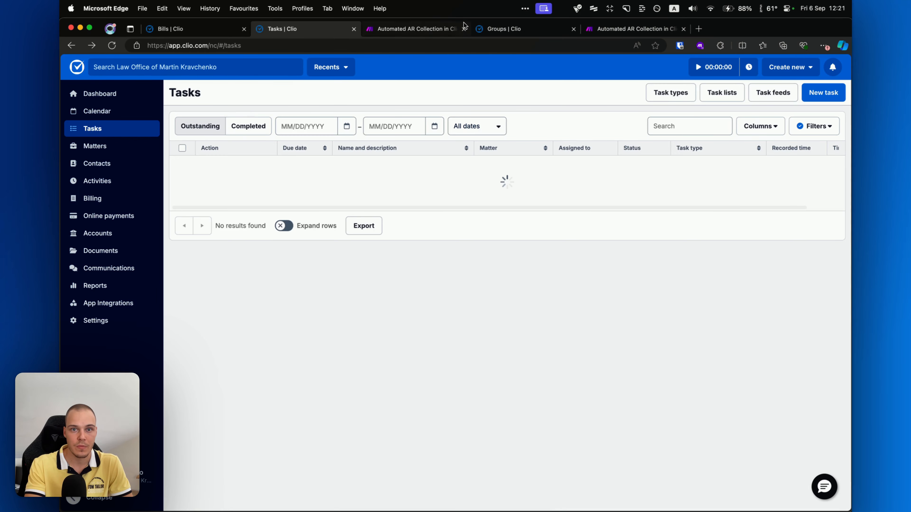
Step: Switch back to the Make scenario and check the Task Type ID selection list, keeping AR Collection
click(414, 33)
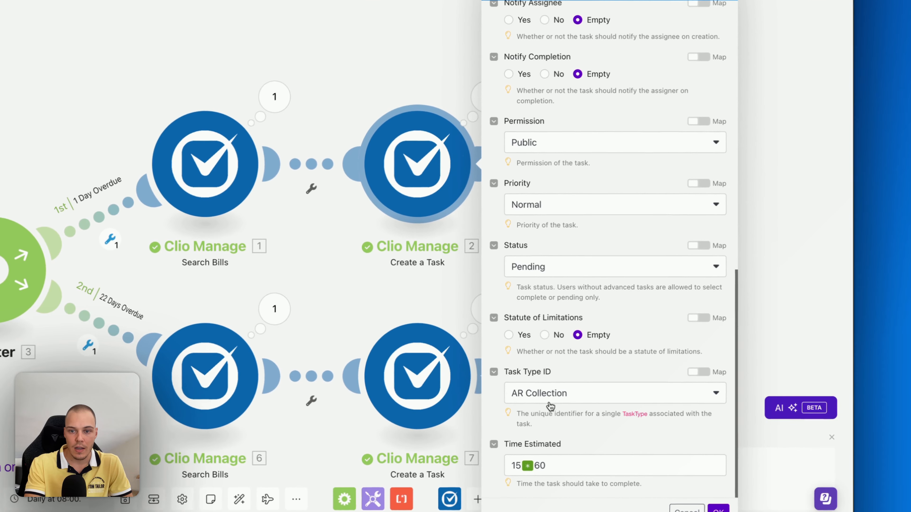
click(588, 398)
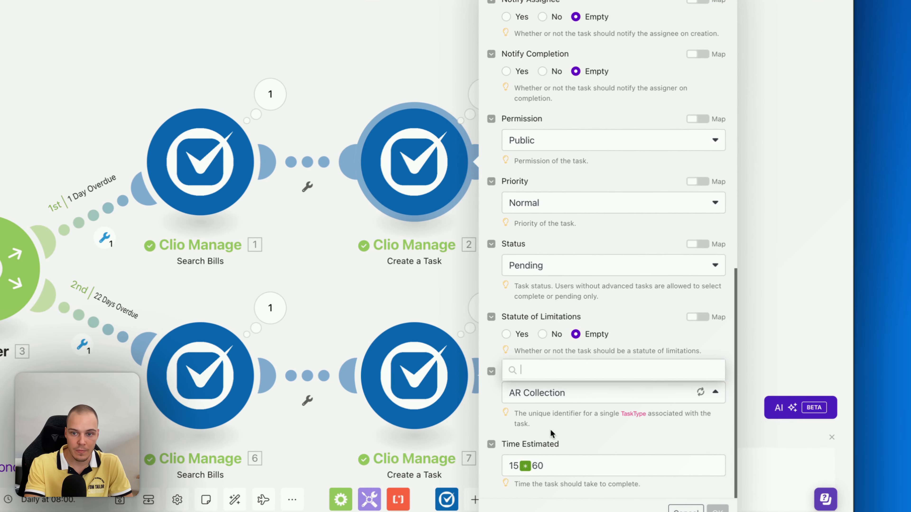
click(562, 418)
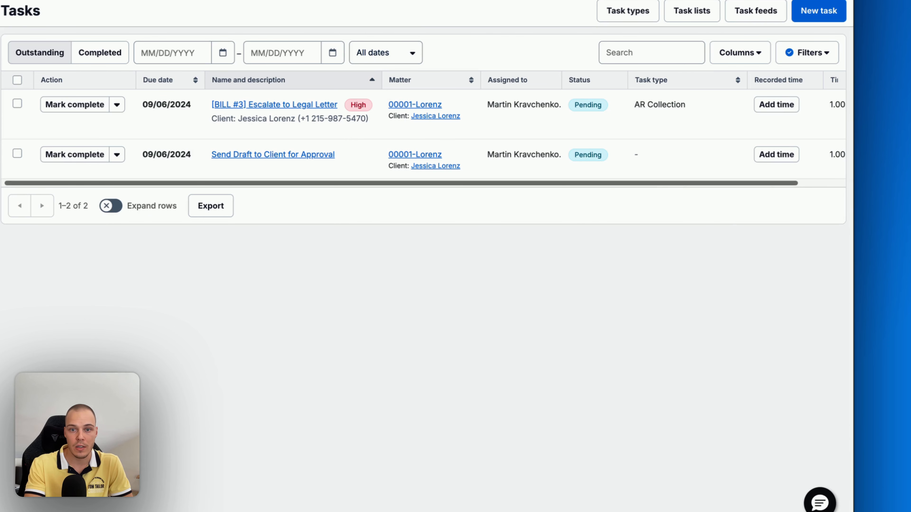
Step: Clear all filters from the outstanding tasks list on Clio's Tasks page
click(807, 52)
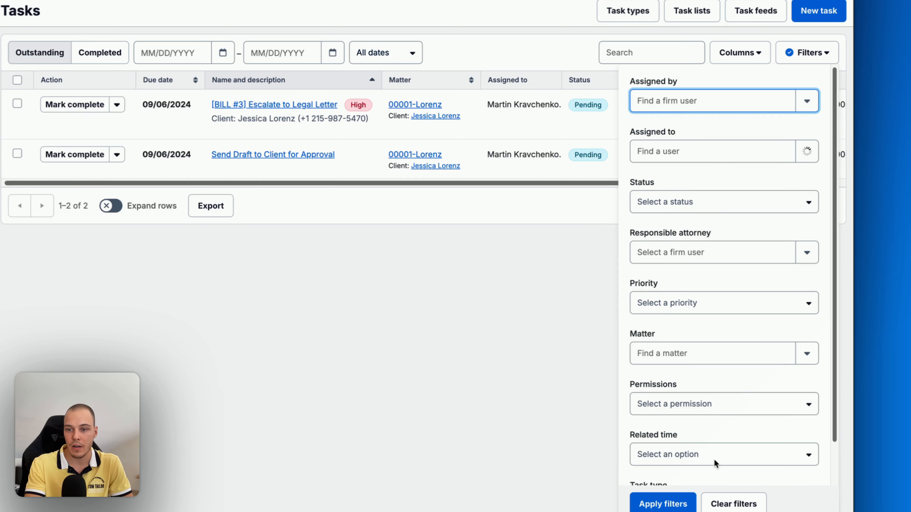
click(717, 503)
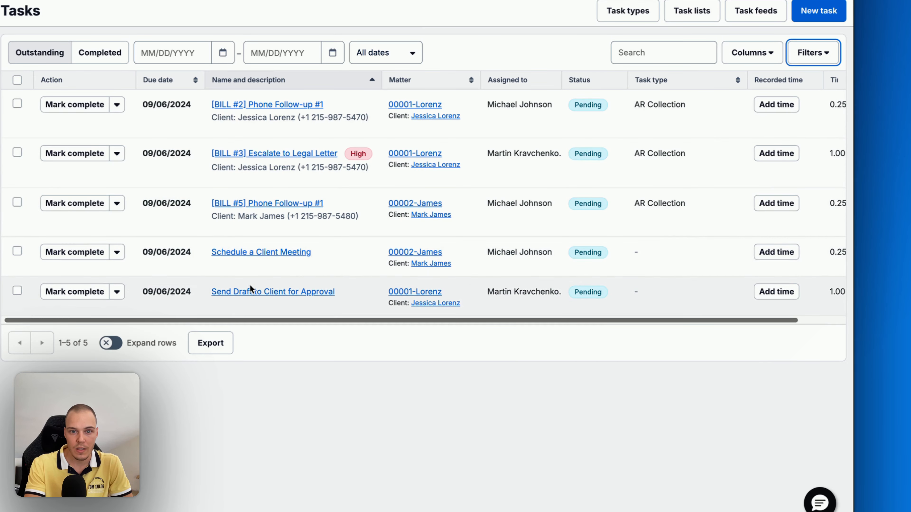
Step: Filter the outstanding tasks list by the AR Collection task type
click(819, 54)
scroll(753, 308, down, 3)
click(800, 418)
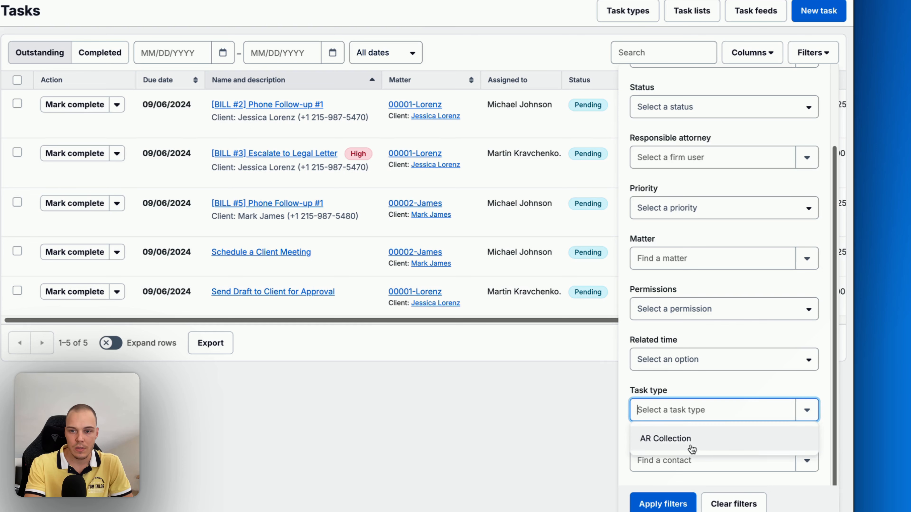
click(693, 438)
click(663, 504)
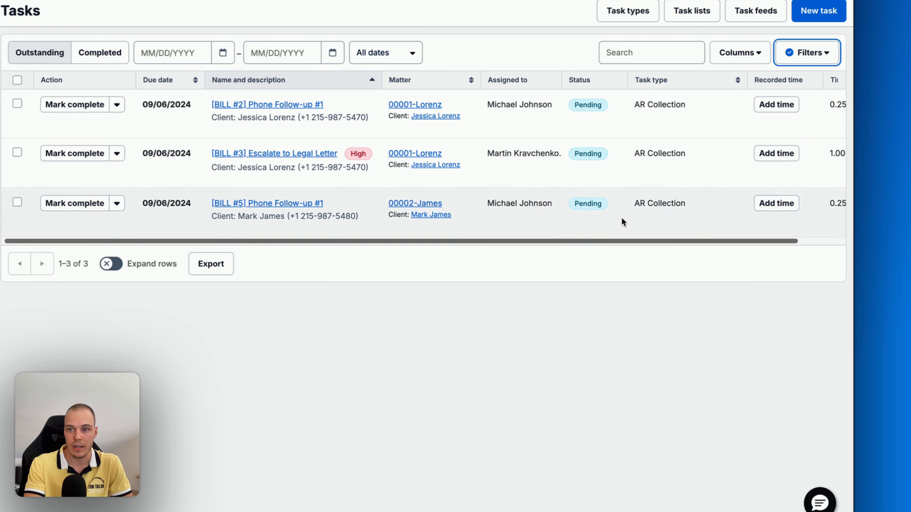
drag(684, 241, 770, 242)
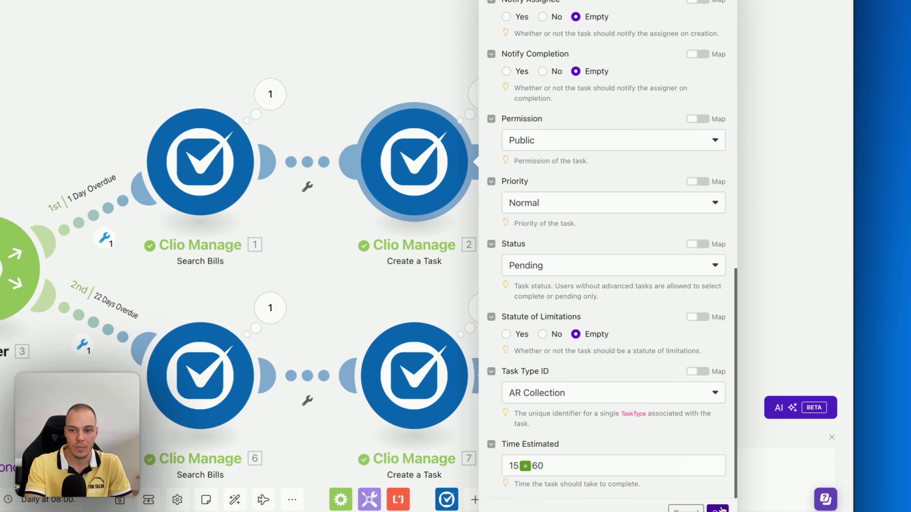
Step: Return to the Make scenario, confirm the task settings, and review the Due at formula in the 1 Day Overdue route's Search Bills module
click(719, 509)
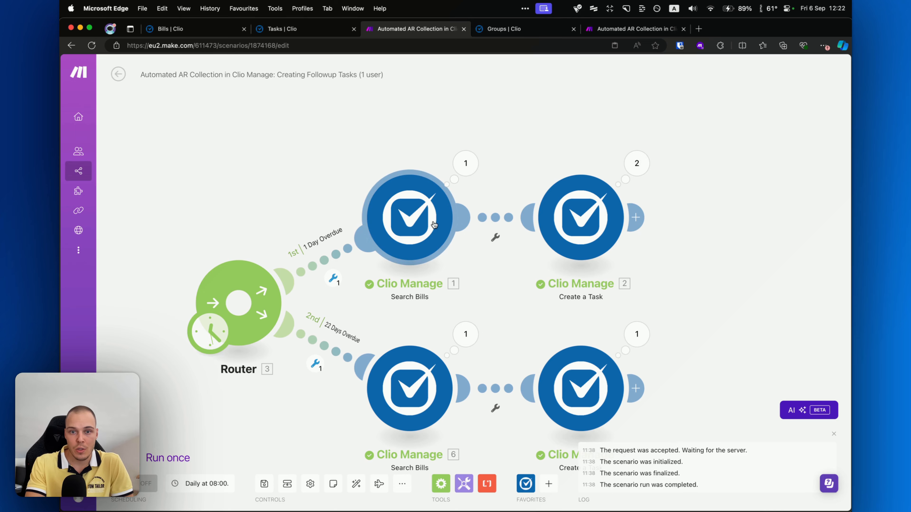
click(436, 213)
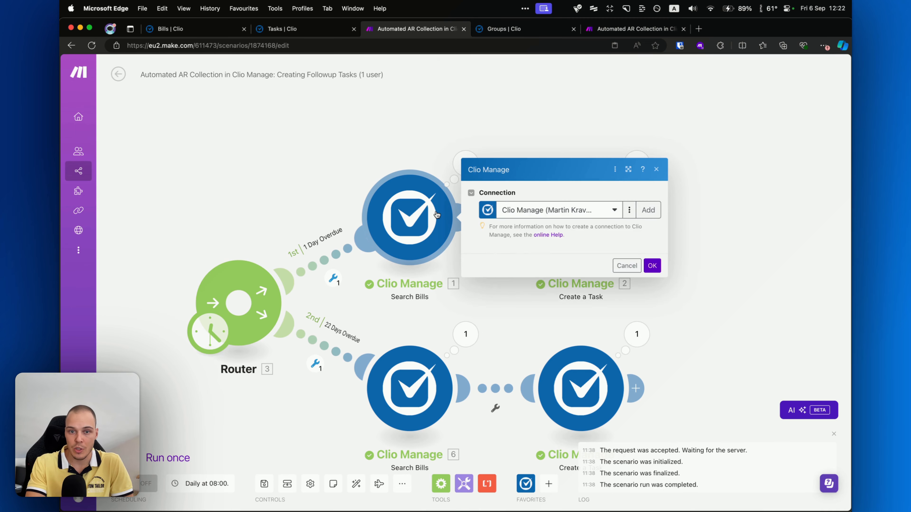
scroll(554, 286, down, 8)
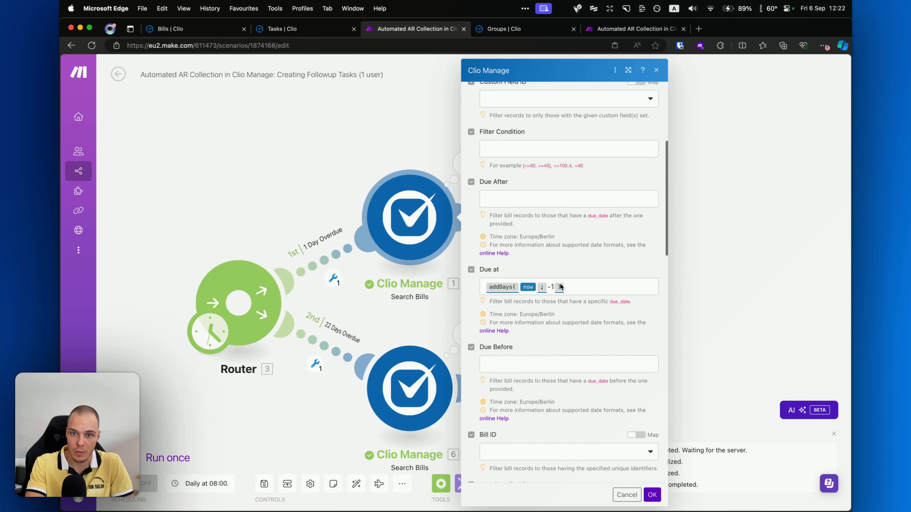
click(713, 281)
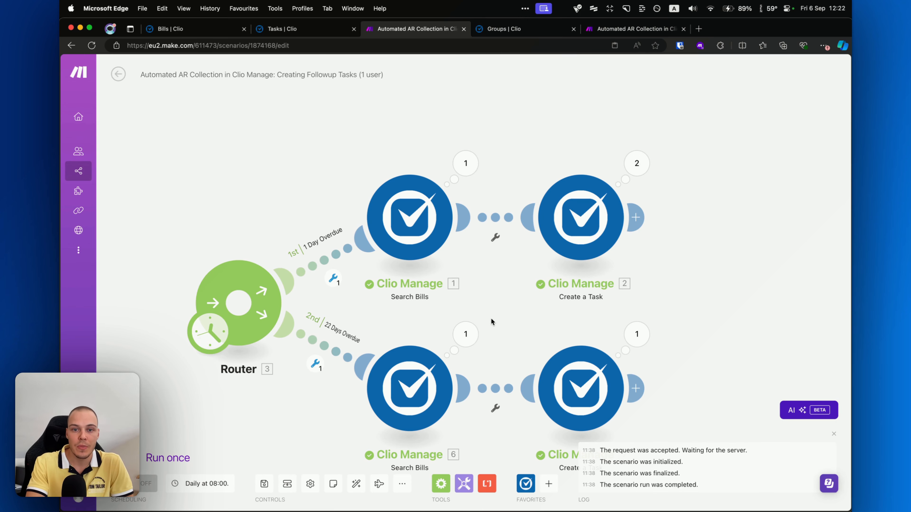
Step: Inspect the 1 Day Overdue route's filter label and condition, and close it without changes
scroll(494, 276, down, 1)
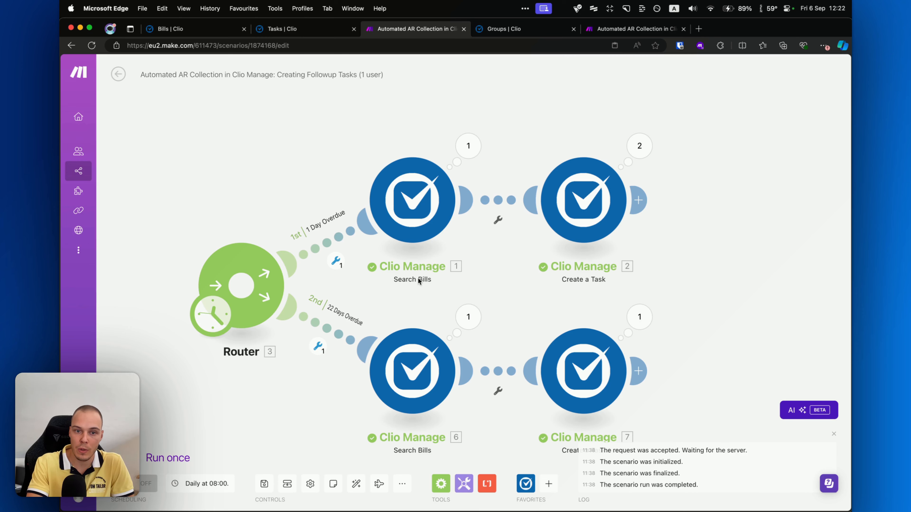
drag(419, 280, 446, 272)
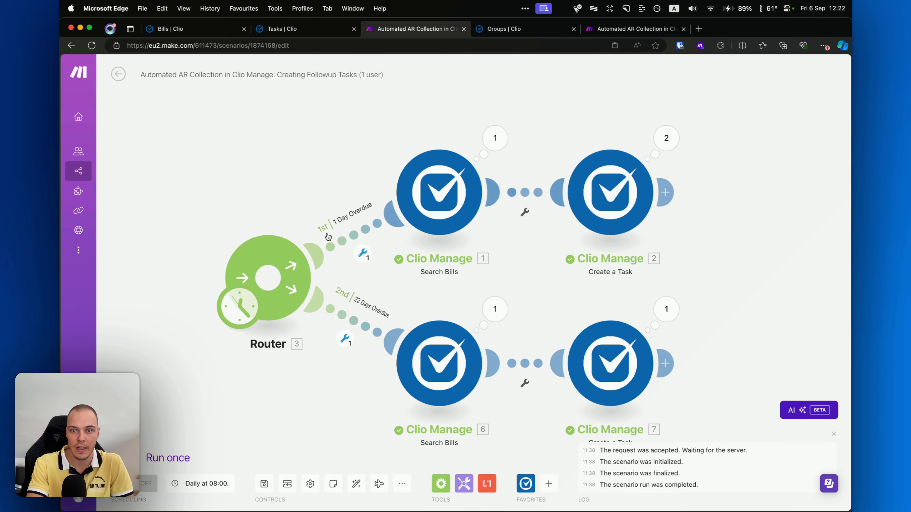
drag(425, 285, 445, 276)
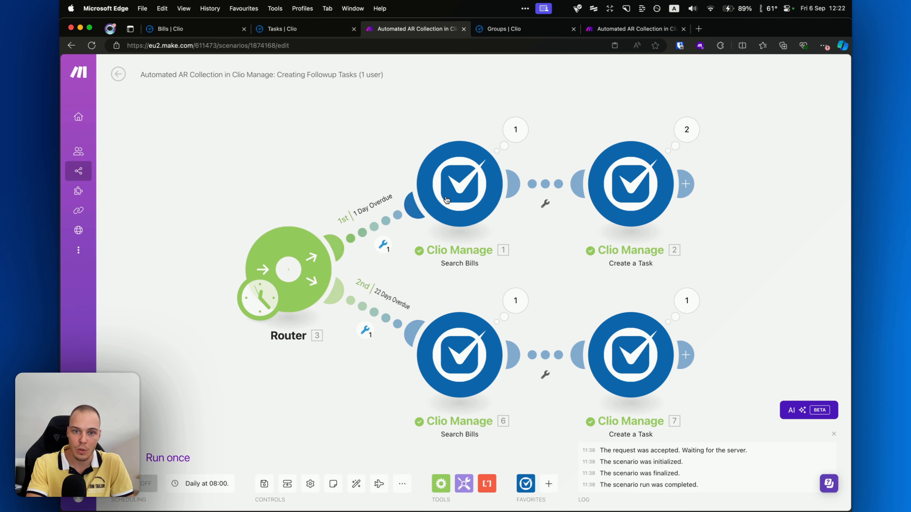
click(348, 247)
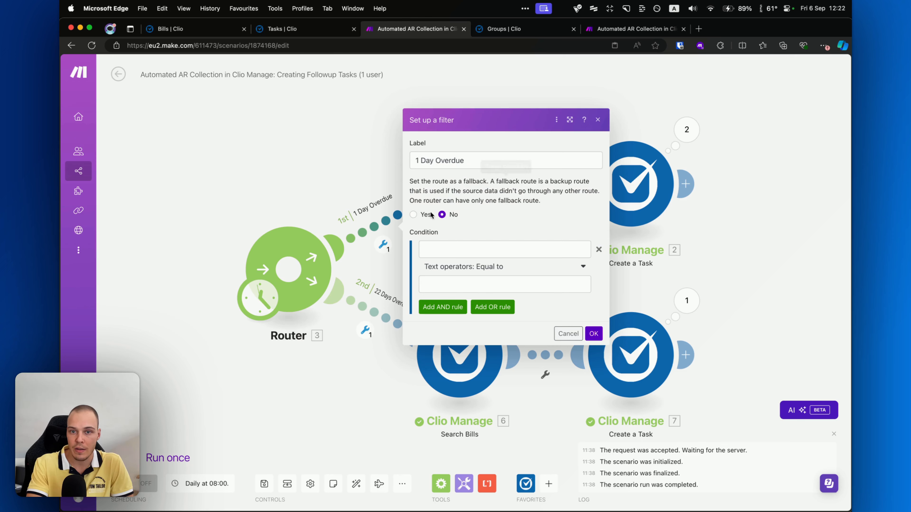
click(305, 175)
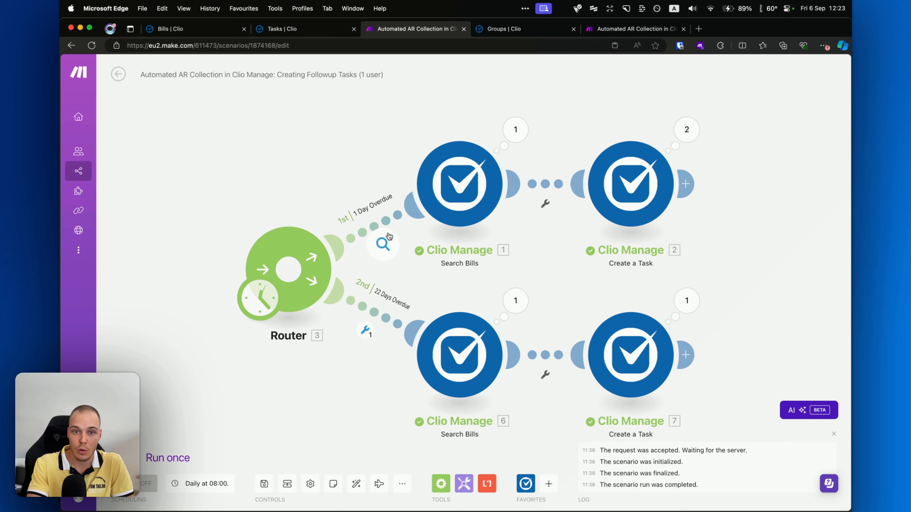
Step: Review the Due at formula in the 22 Days Overdue route's Search Bills module
scroll(405, 272, down, 2)
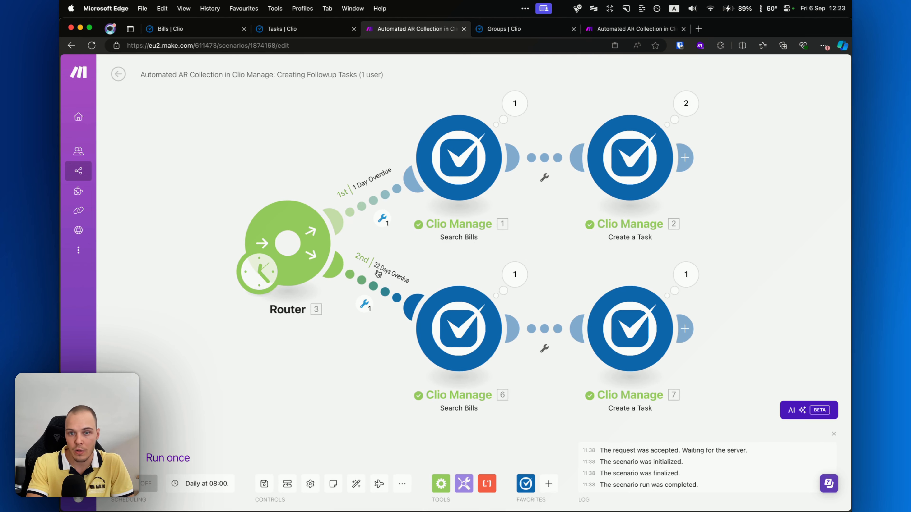
click(484, 333)
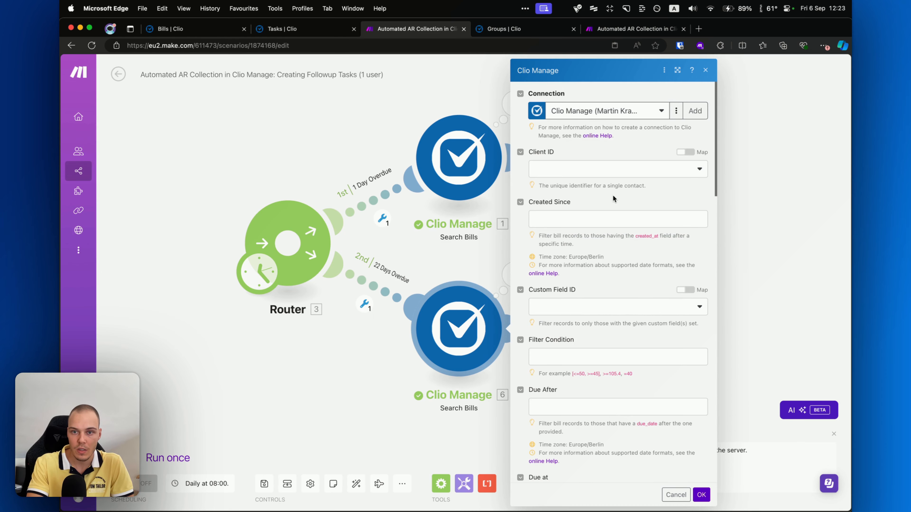
scroll(613, 198, down, 10)
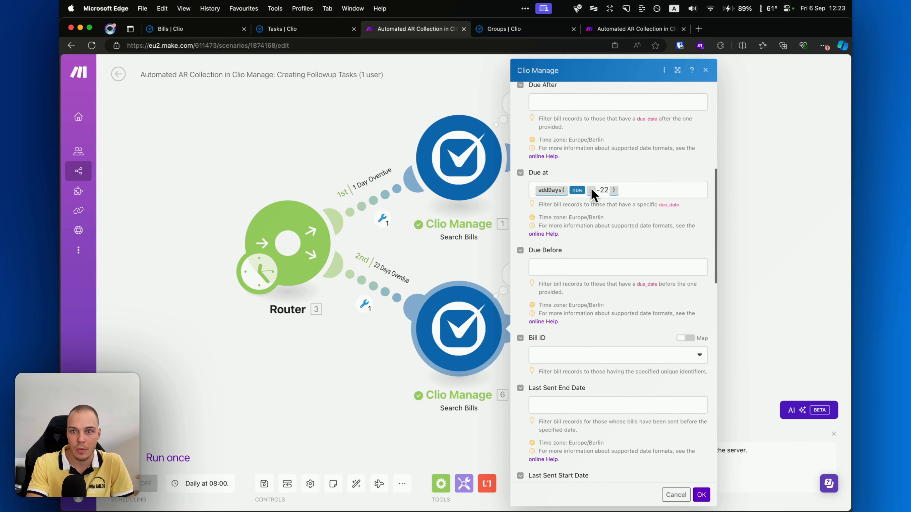
click(465, 255)
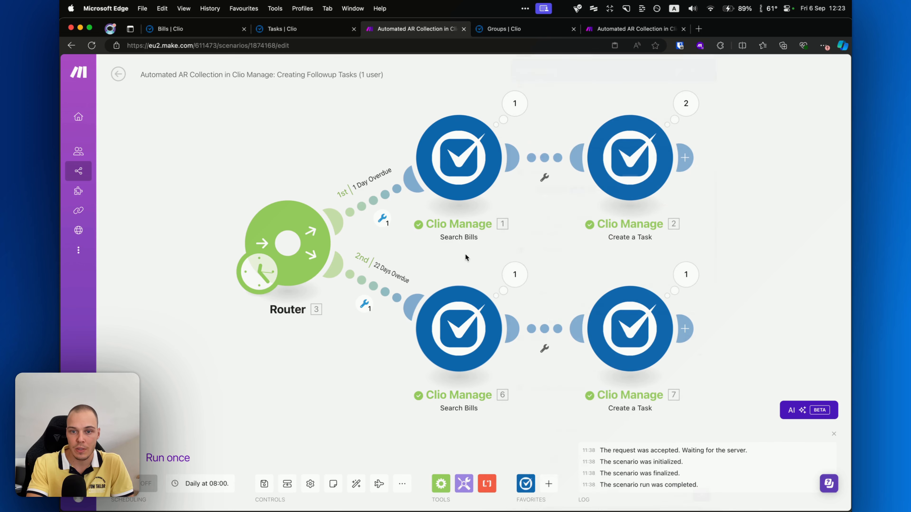
Step: Review the 22 Days Overdue route's Create a Task settings, including assignee, name, description, matter, priority and task type
scroll(565, 253, down, 2)
scroll(565, 253, right, 2)
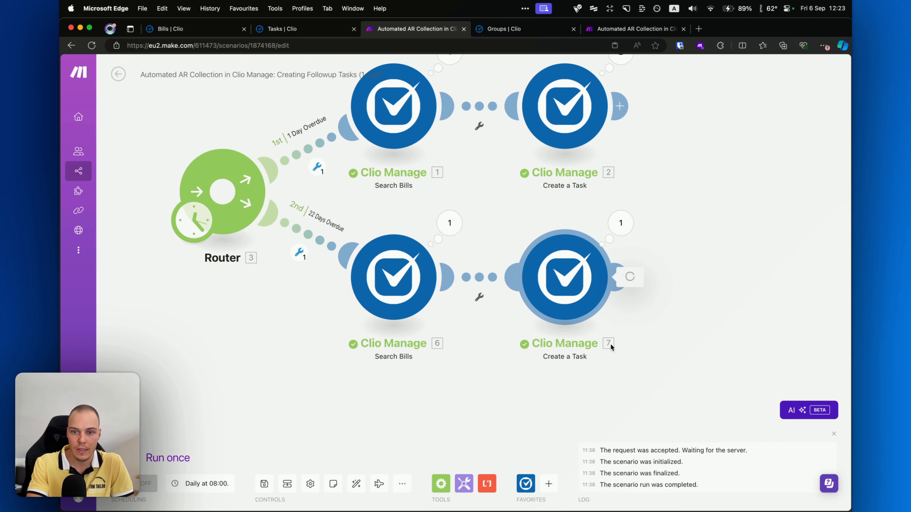
click(571, 291)
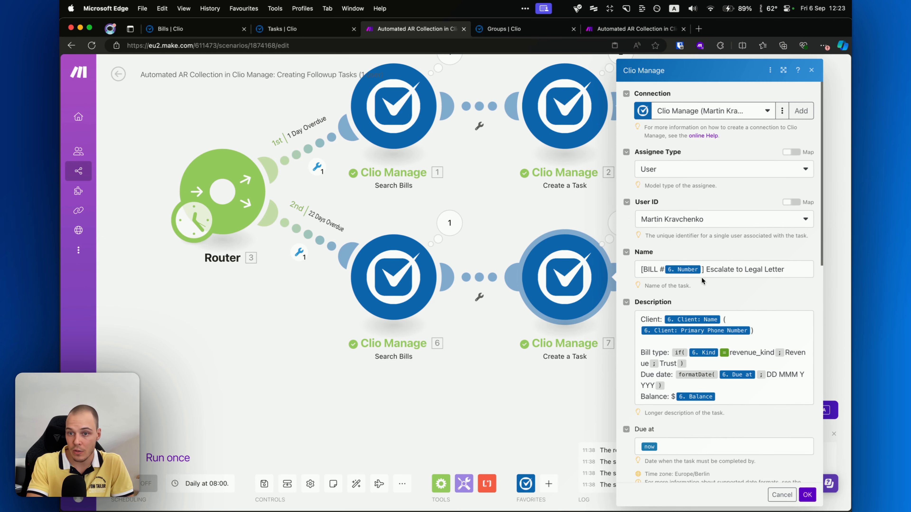
scroll(702, 281, down, 4)
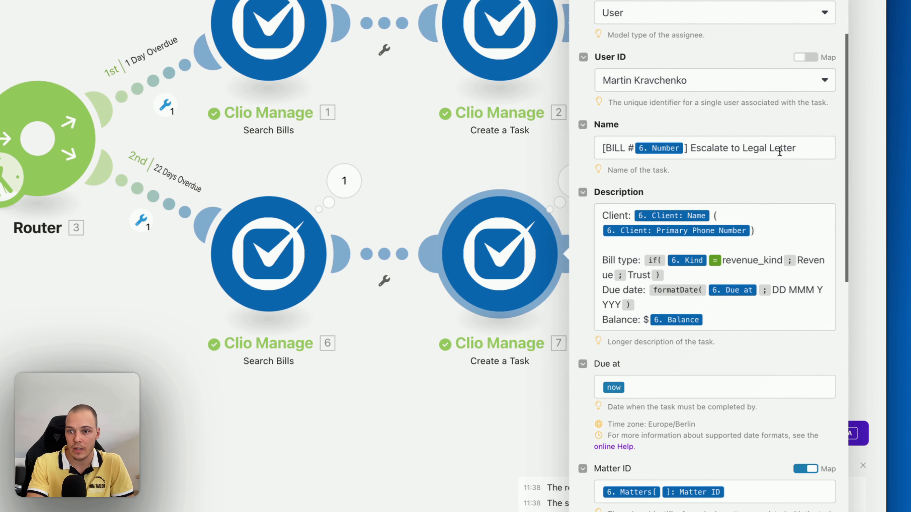
scroll(745, 355, down, 15)
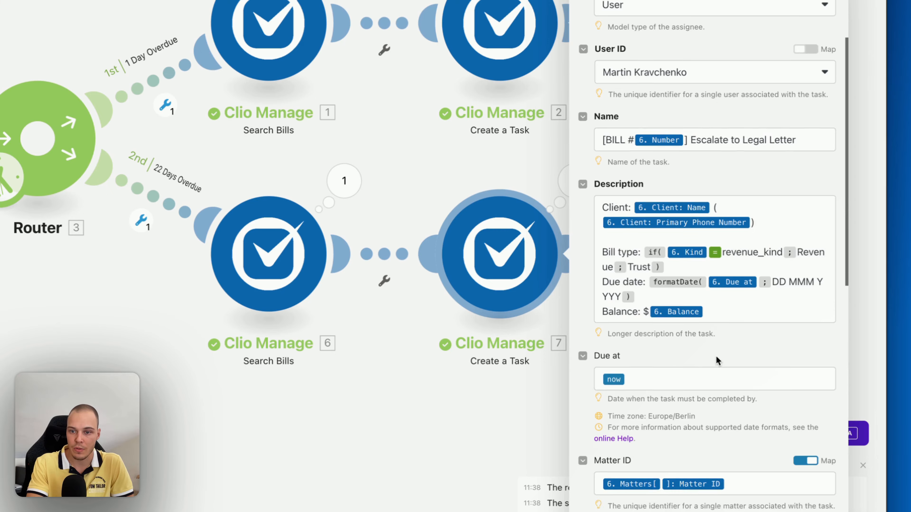
scroll(650, 324, down, 1)
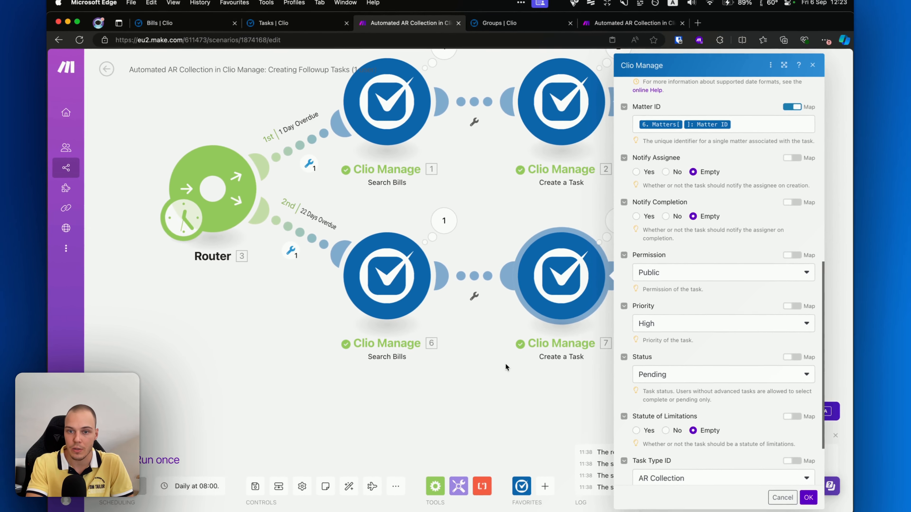
click(315, 382)
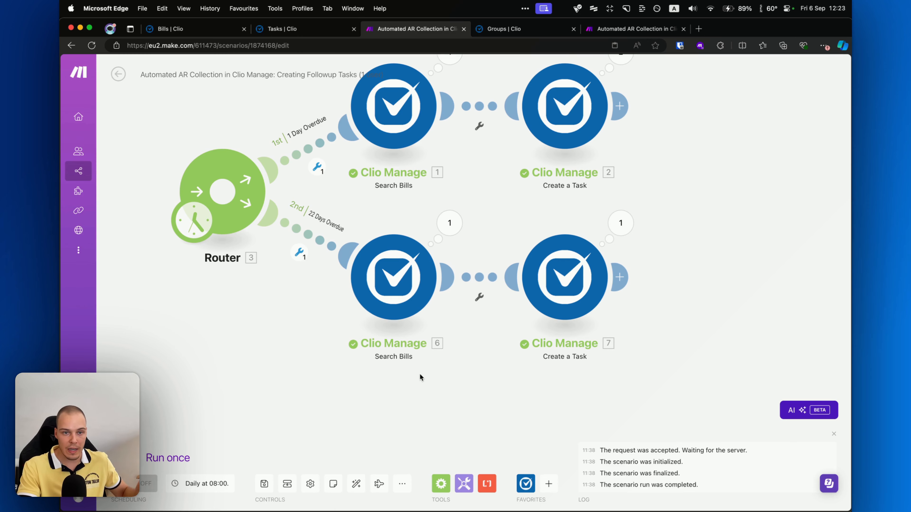
Step: Add a third route to the router and copy the 22 Days Overdue route's Search Bills and Create a Task modules
click(251, 201)
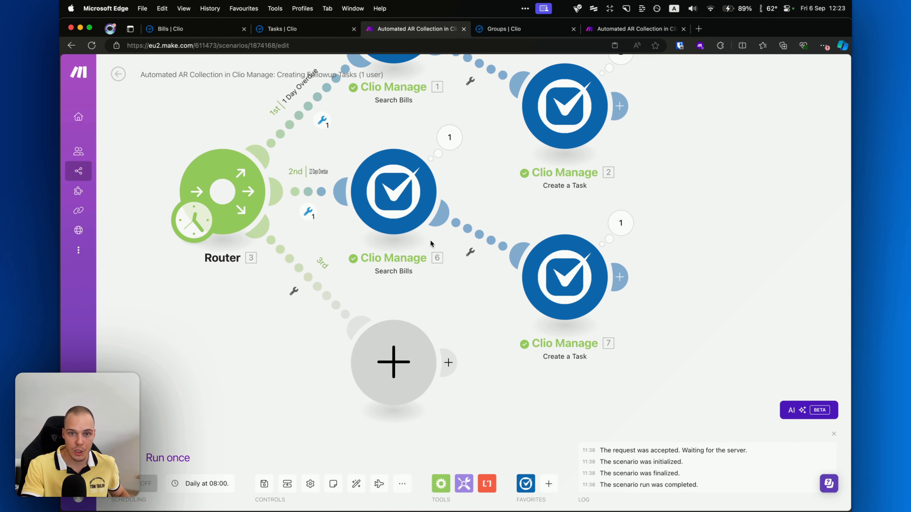
super+click(401, 193)
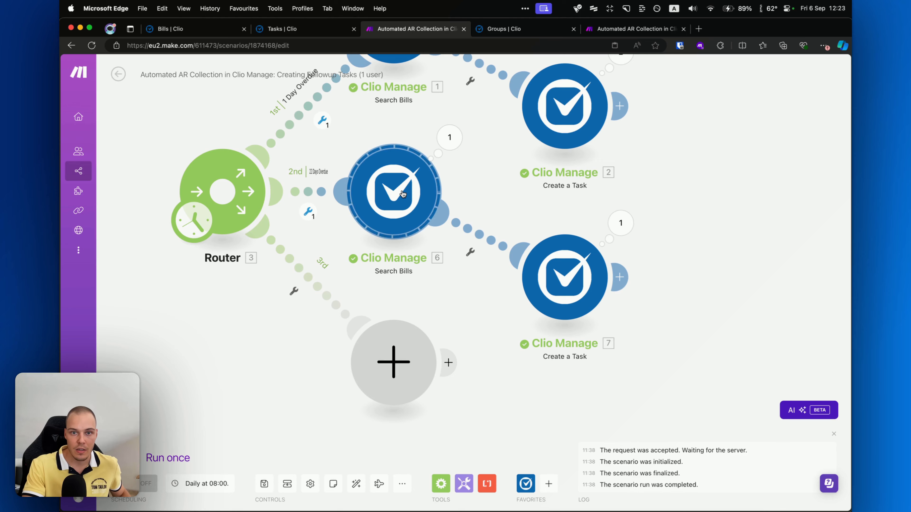
super+click(551, 310)
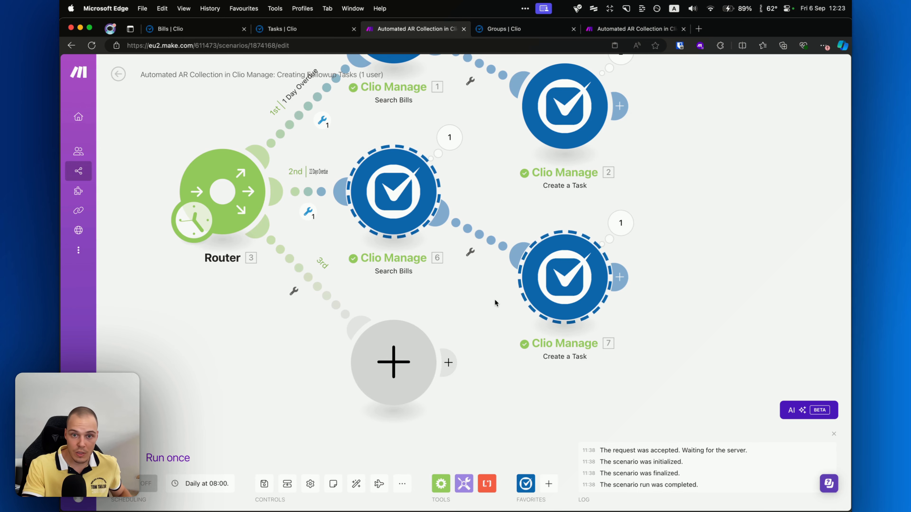
right_click(574, 280)
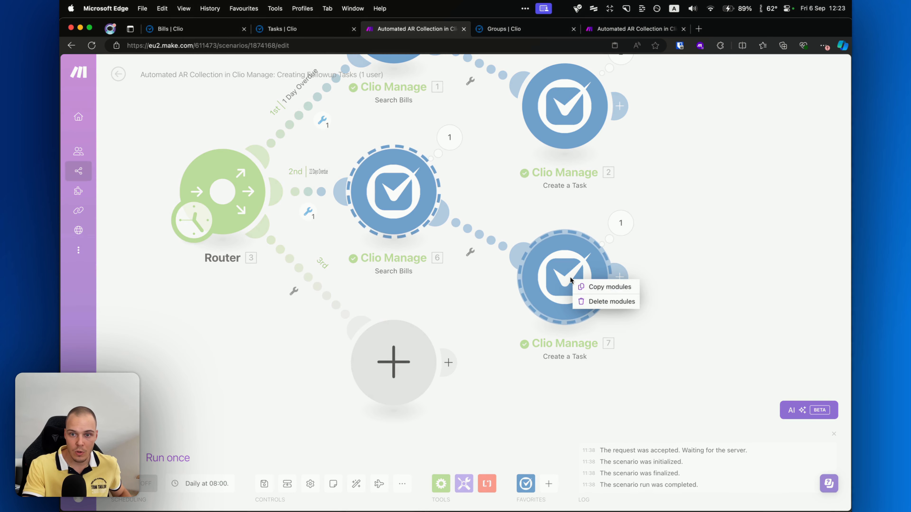
click(600, 287)
Step: Paste the copied Search Bills and Create a Task modules beside the third route's empty module
scroll(489, 334, down, 3)
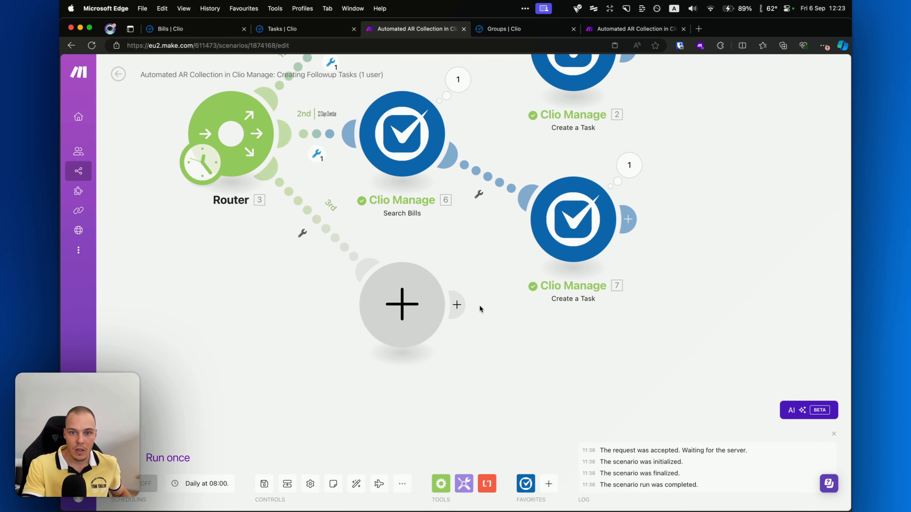
right_click(481, 308)
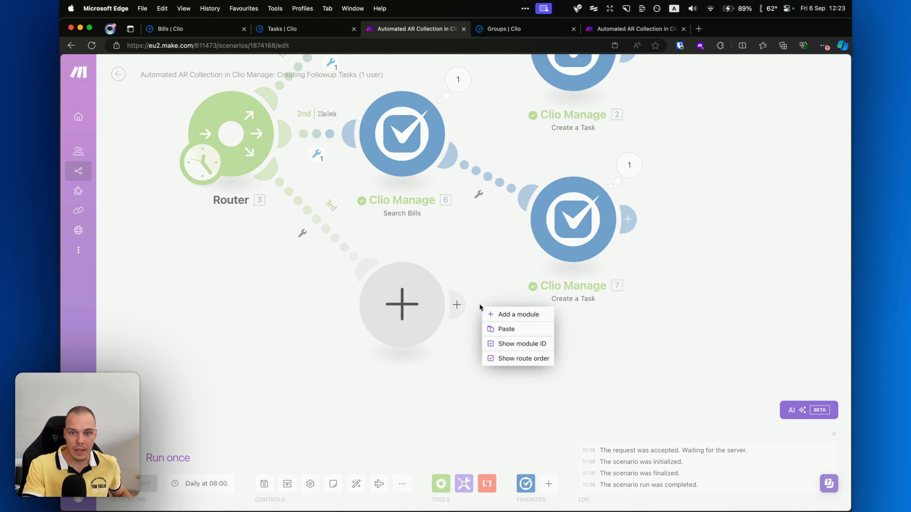
click(497, 329)
drag(702, 361, 661, 299)
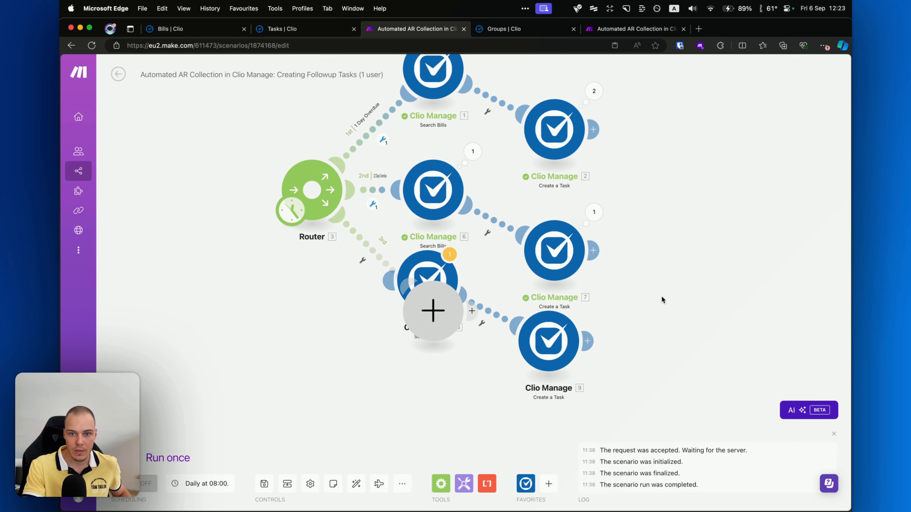
Step: Connect the pasted Search Bills module to the router in place of the empty module, and auto-align the scenario
drag(431, 275, 489, 351)
drag(429, 306, 399, 305)
right_click(408, 316)
click(417, 338)
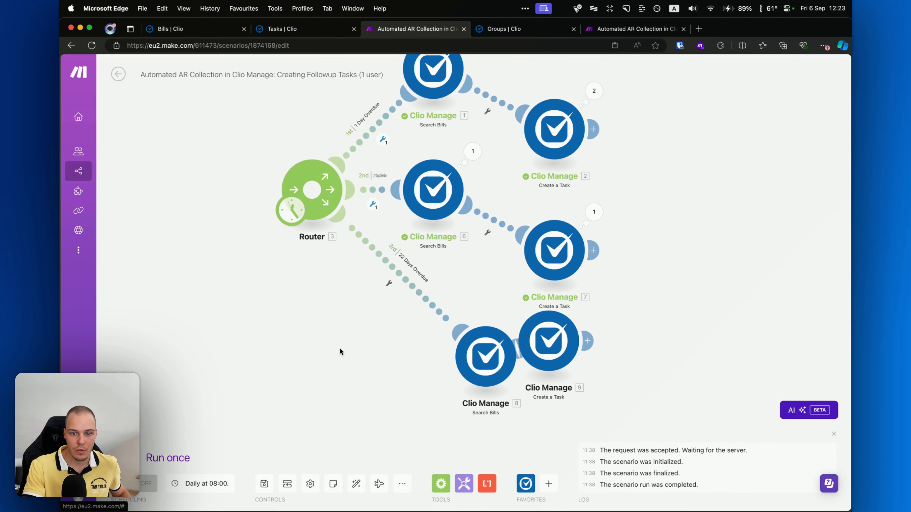
click(356, 484)
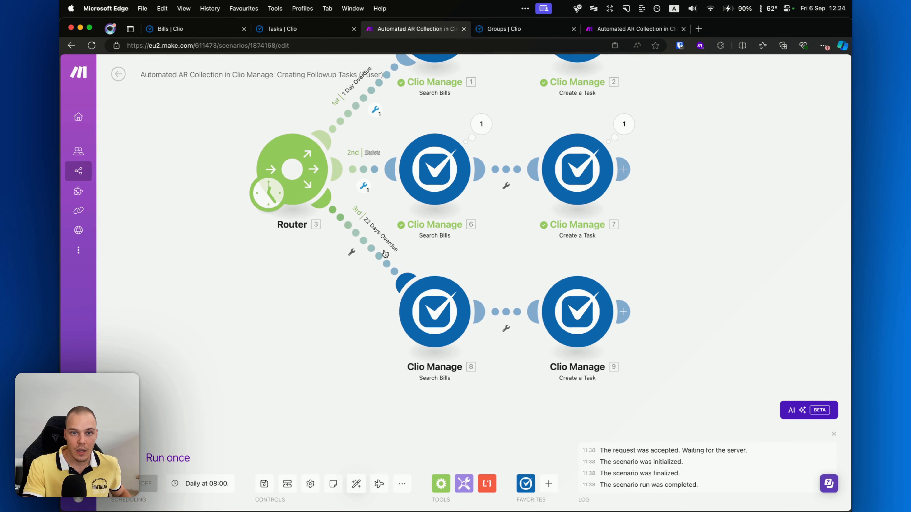
Step: Change the third route's filter label to "30 Days Overdue"
click(377, 253)
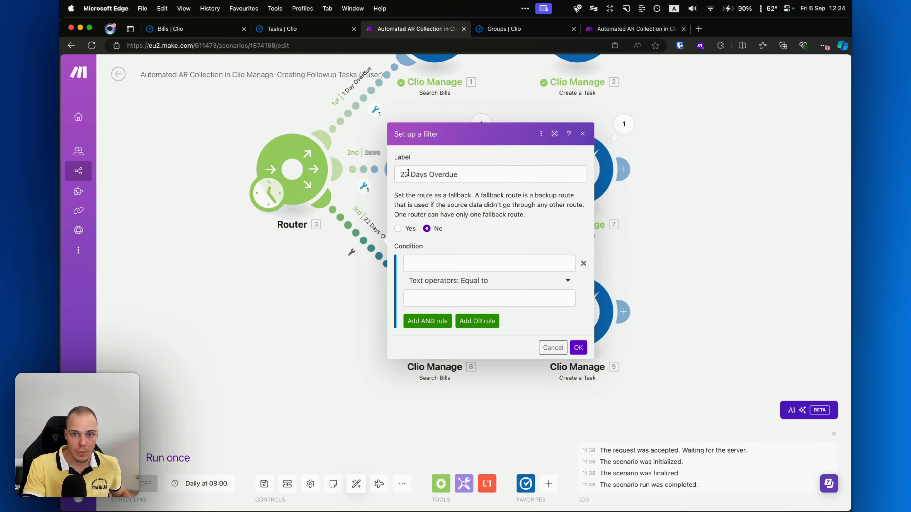
click(408, 173)
key(BackSpace)
key(BackSpace)
text(0)
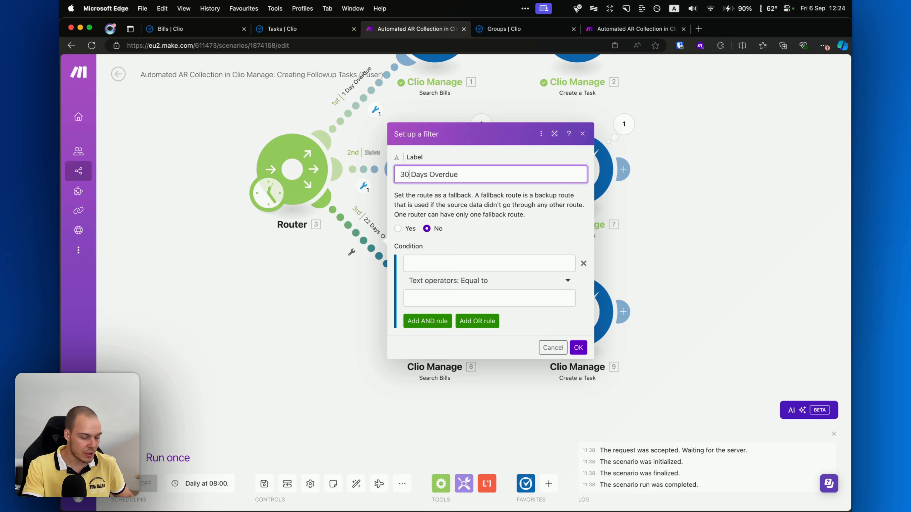
click(578, 347)
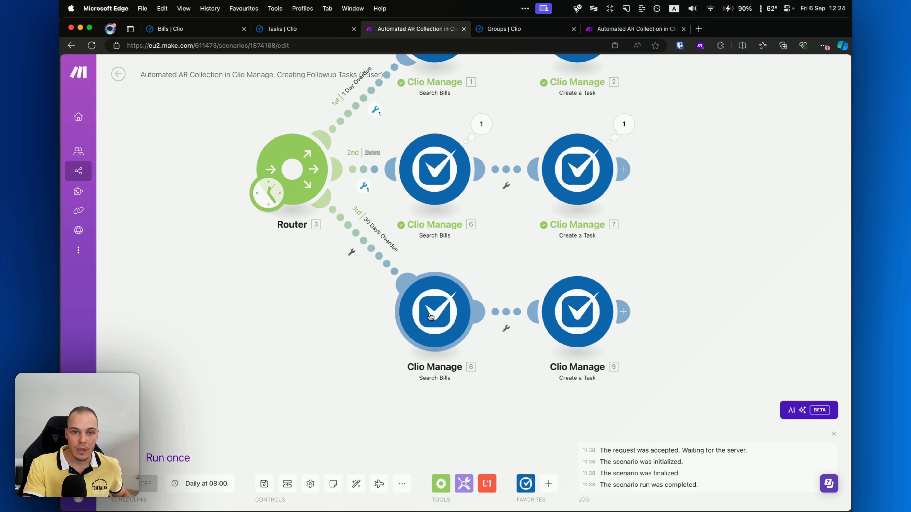
Step: Set the Due at filter of the 30 Days Overdue route's Search Bills module to addDays(now; -30)
click(431, 315)
scroll(563, 309, down, 5)
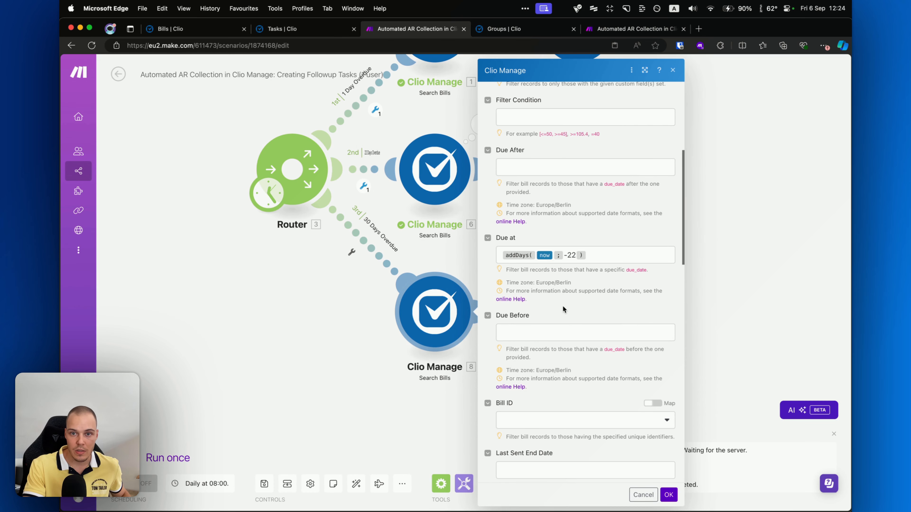
click(575, 255)
key(BackSpace)
key(BackSpace)
text(30)
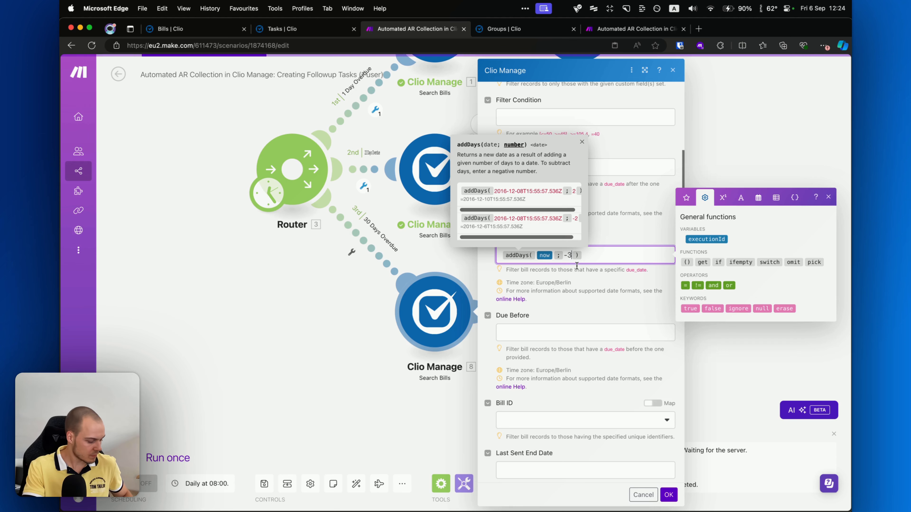
click(667, 497)
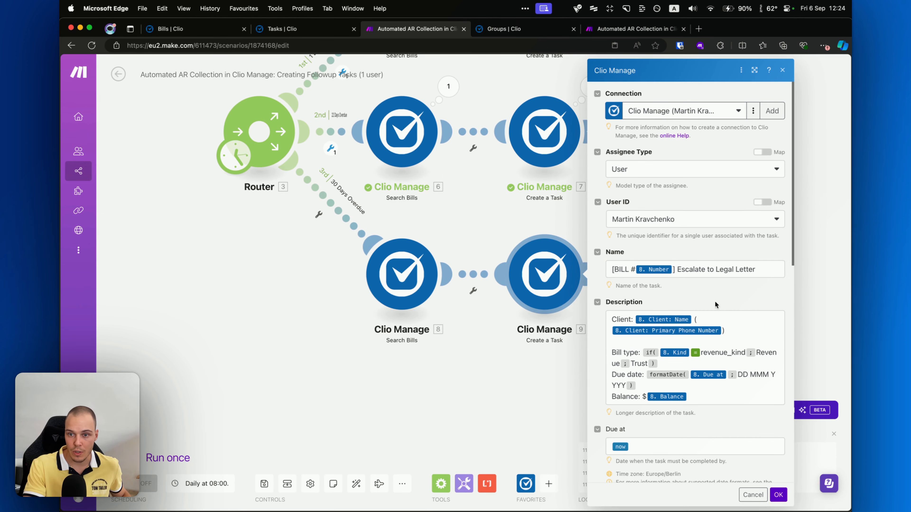
Step: Review the task name in the 30 Days Overdue route's Create a Task module and close it without changes
click(764, 273)
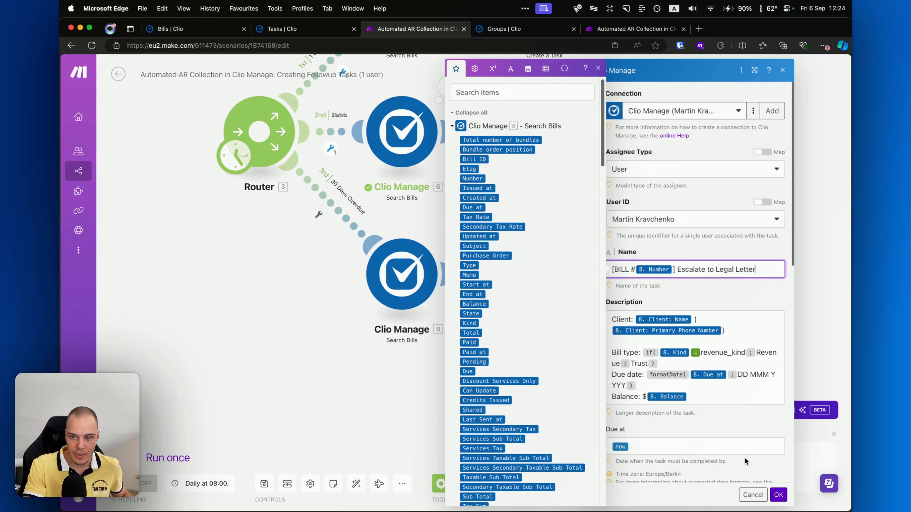
click(752, 495)
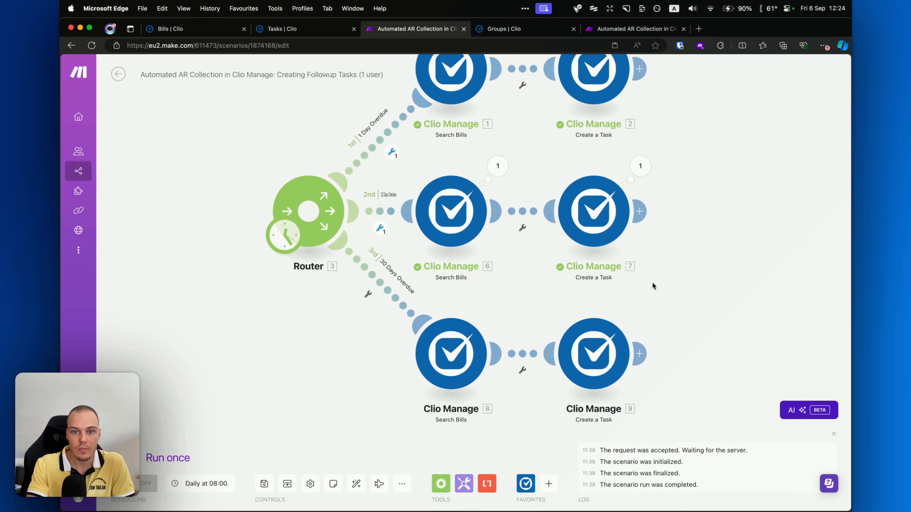
drag(639, 241, 658, 255)
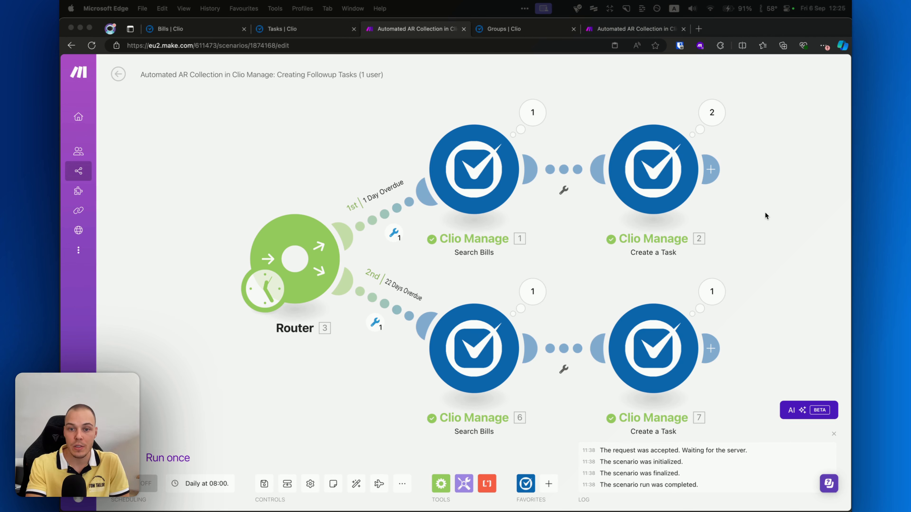
Step: Switch to the multiple users scenario, and open the Groups, Permissions, and Job Titles settings in Clio
click(763, 195)
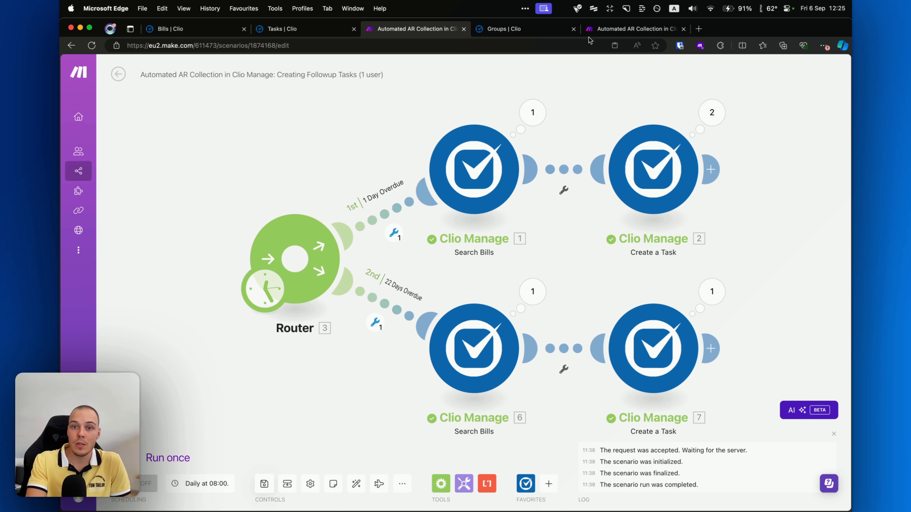
click(613, 33)
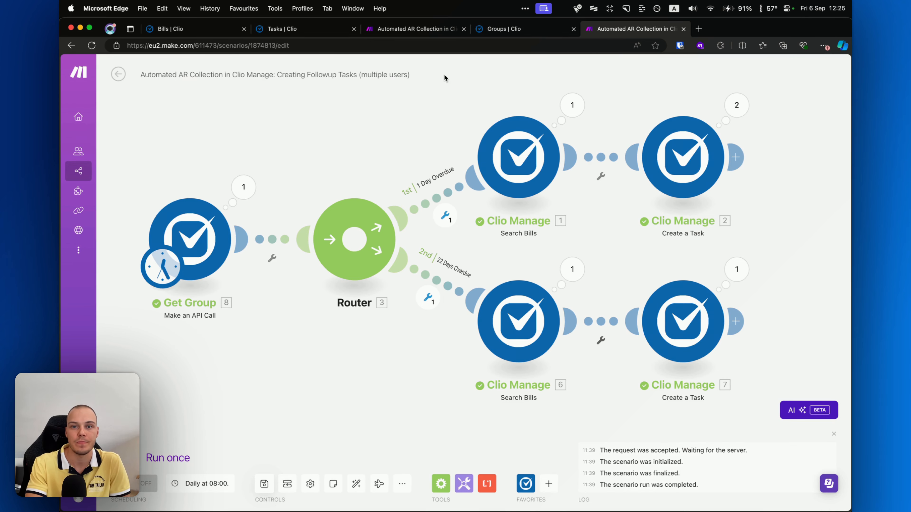
click(482, 32)
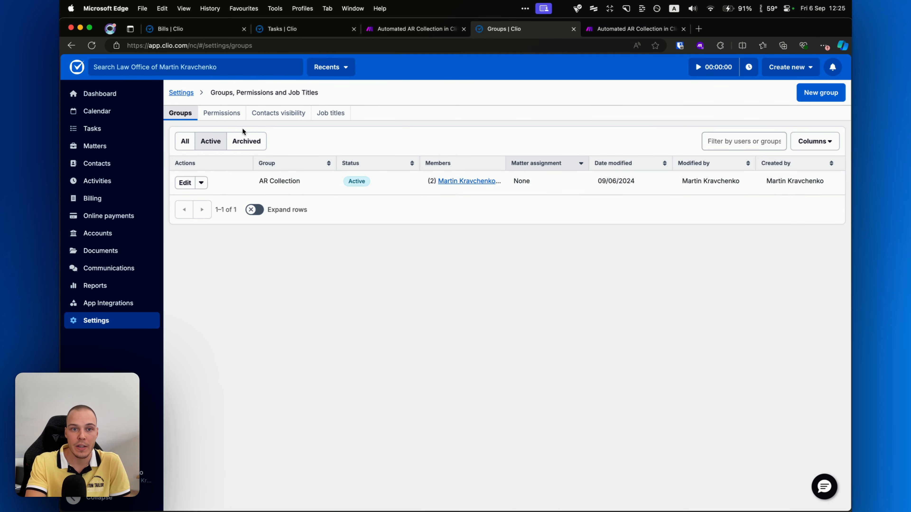
click(181, 93)
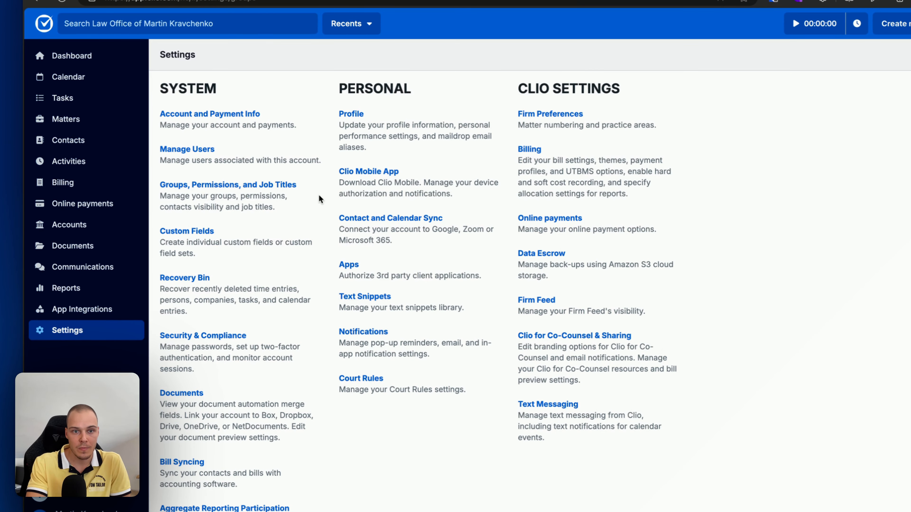
click(320, 199)
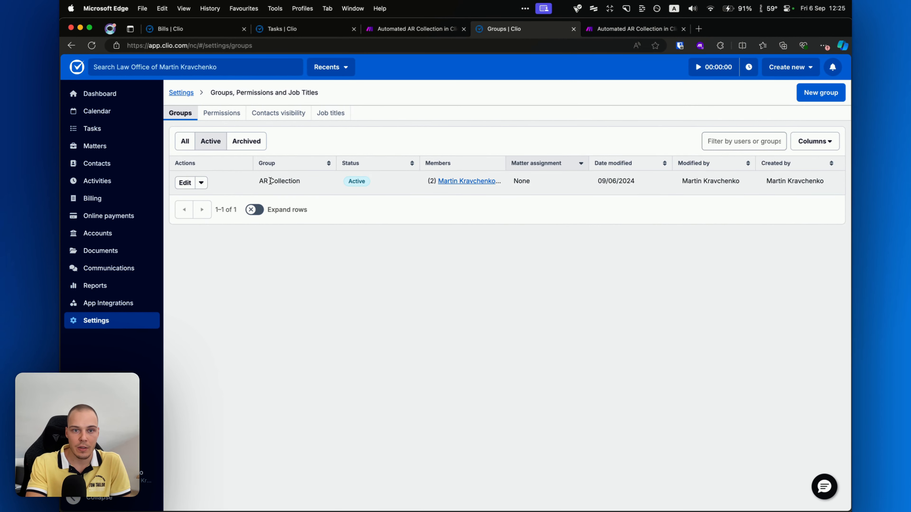
Step: Review the AR Collection group's members in its edit form, save the group, and return to the multiple users scenario
click(185, 183)
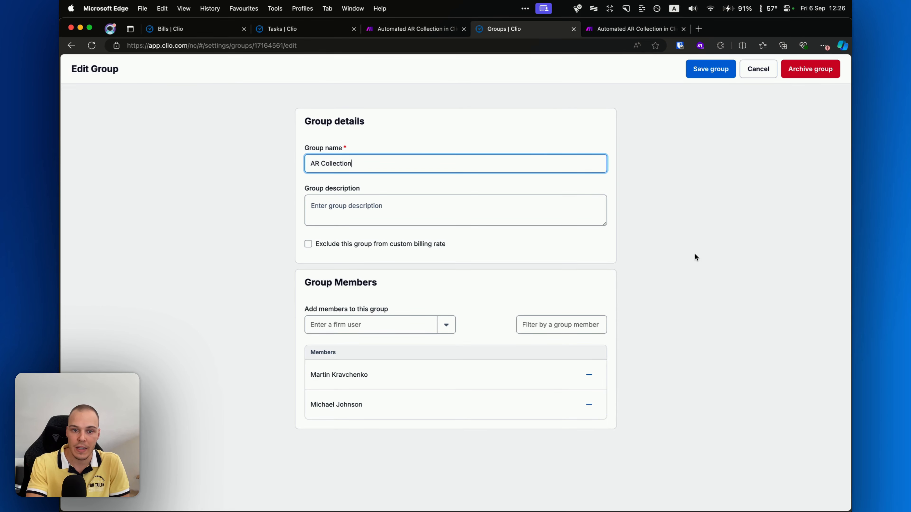
click(710, 71)
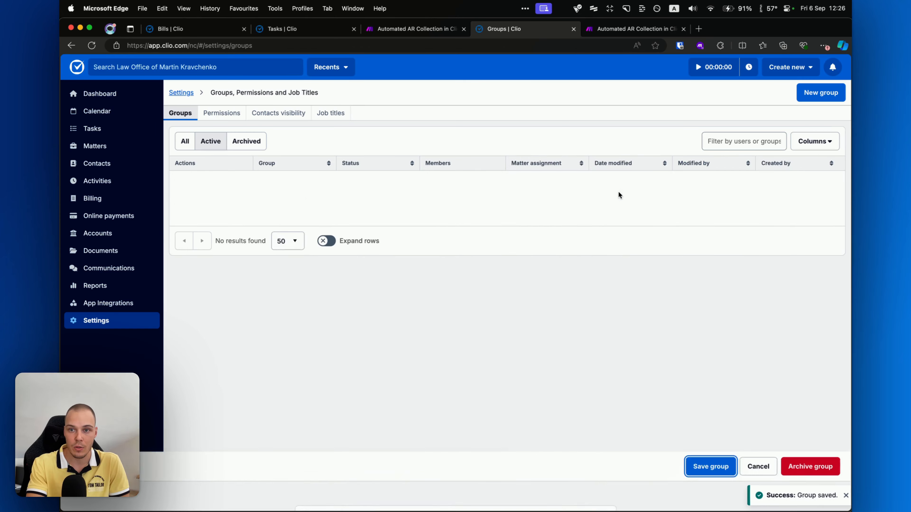
click(610, 30)
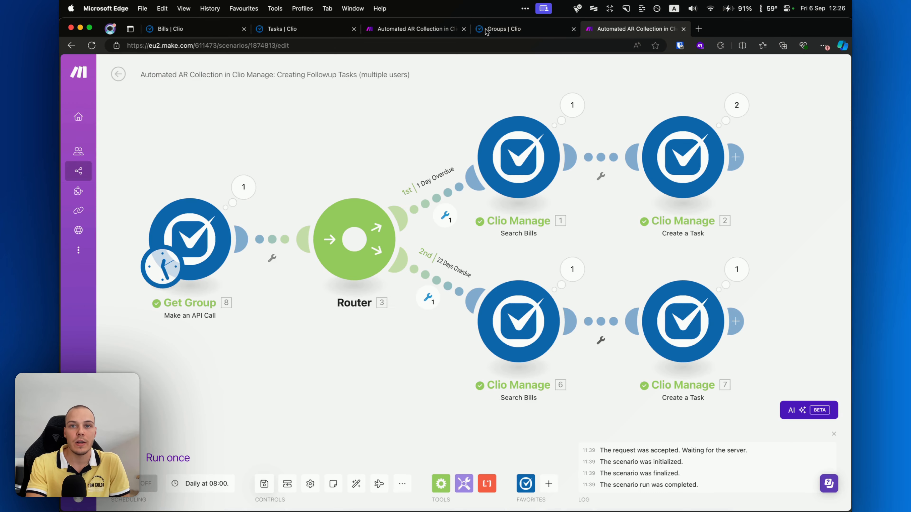
Step: Open the Get Group API call module's settings and highlight the group ID in its URL
drag(346, 154, 363, 166)
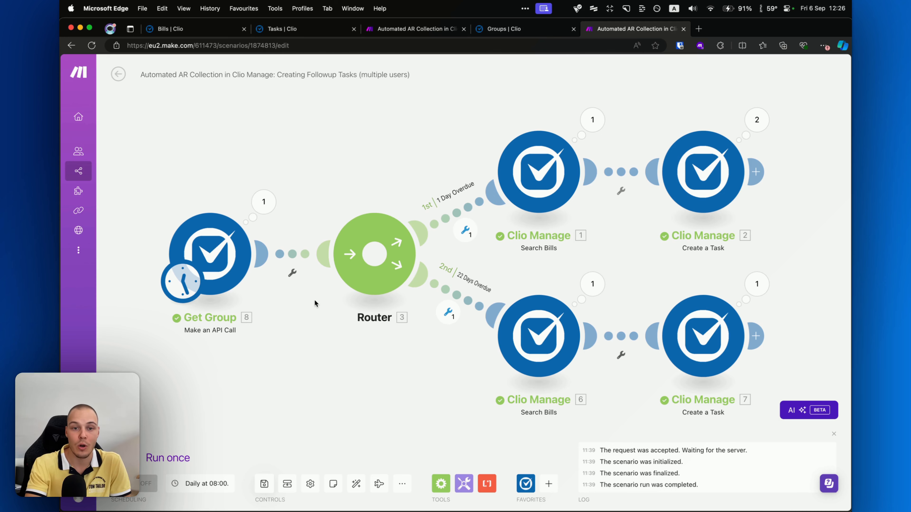
click(207, 260)
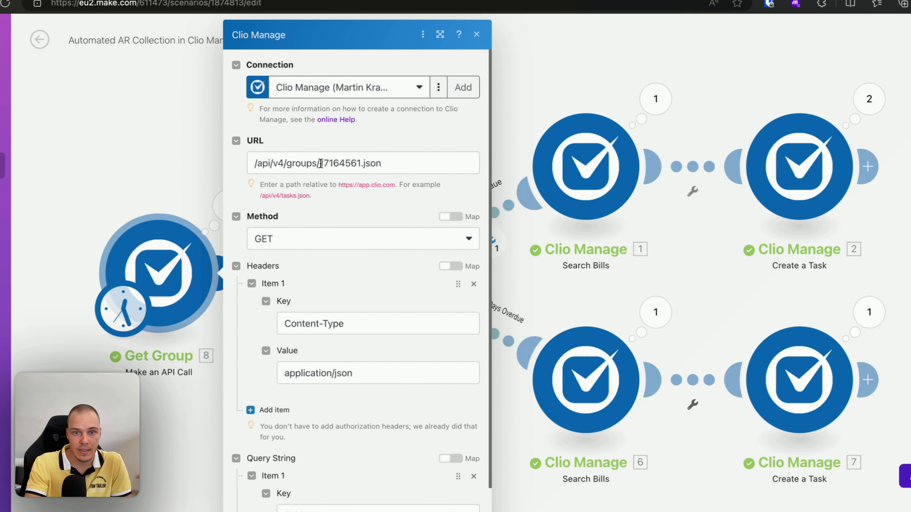
drag(334, 169, 368, 168)
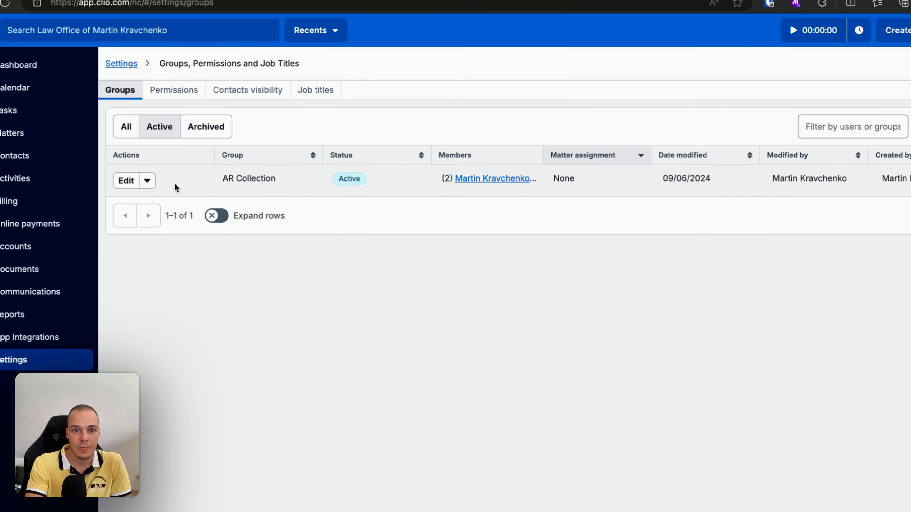
Step: Locate the AR Collection group's ID in the address of its Clio edit page, and save the group
click(126, 181)
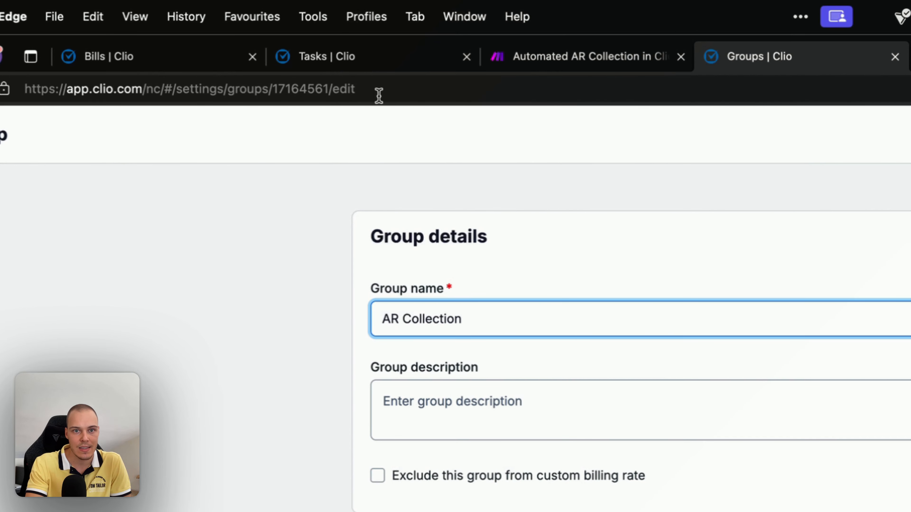
click(304, 90)
double_click(296, 90)
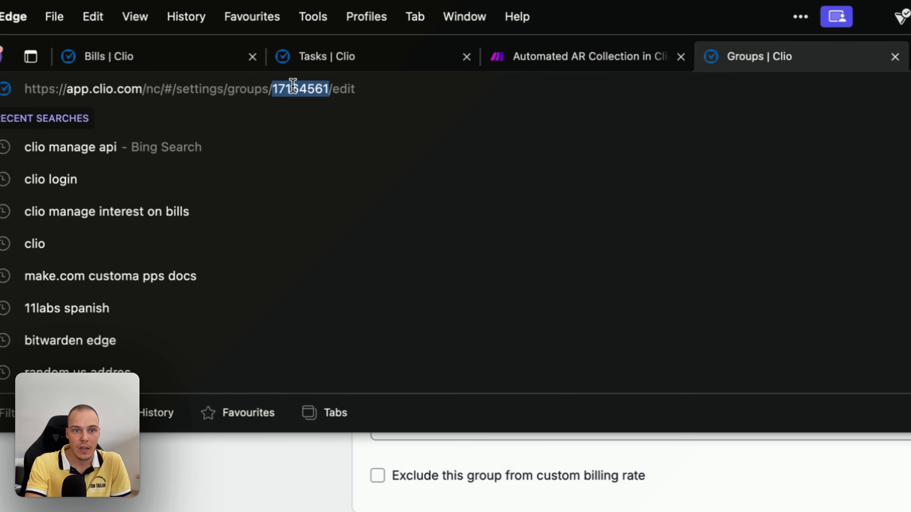
key(Escape)
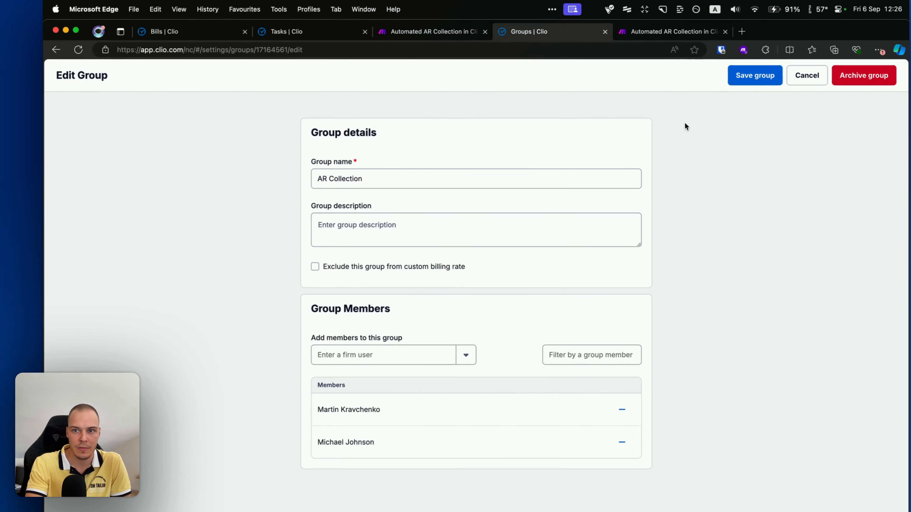
click(761, 72)
Step: Check the group ID, method, headers and query string in the scenario's Get Group module, and close its settings
click(598, 30)
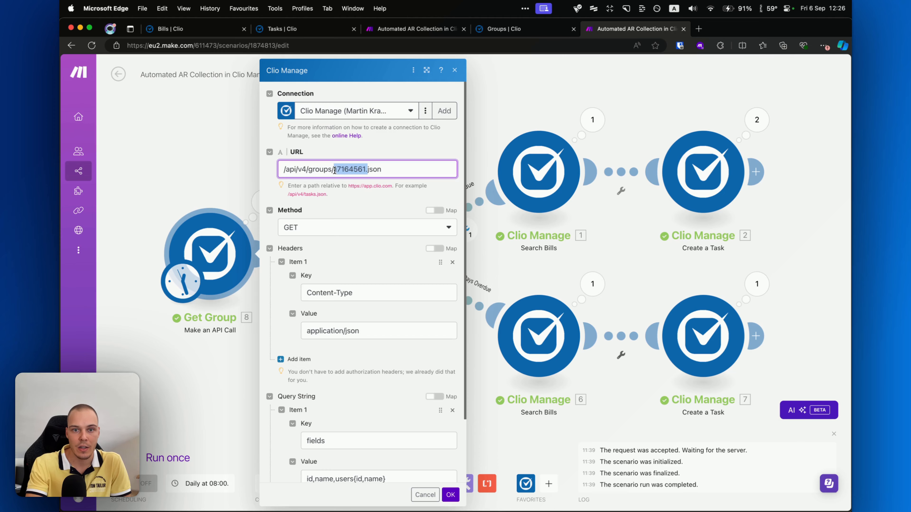
click(343, 170)
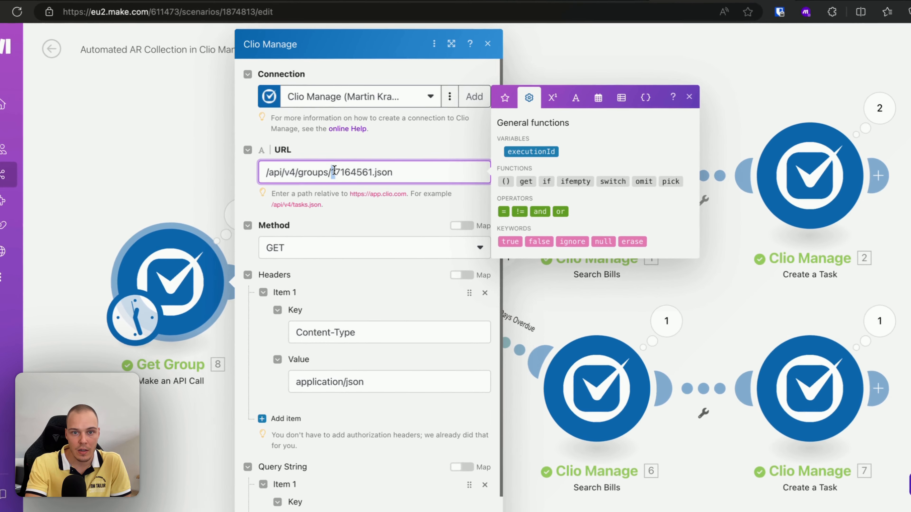
double_click(339, 169)
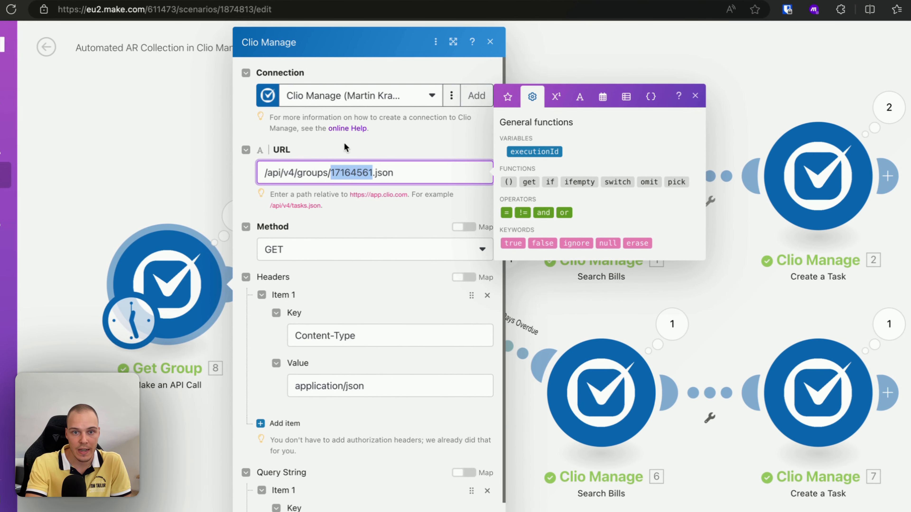
click(376, 212)
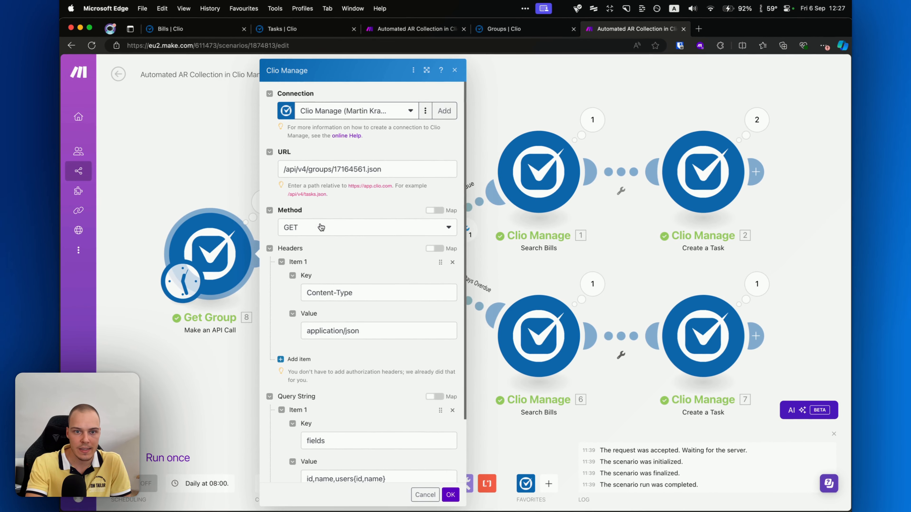
scroll(370, 168, down, 3)
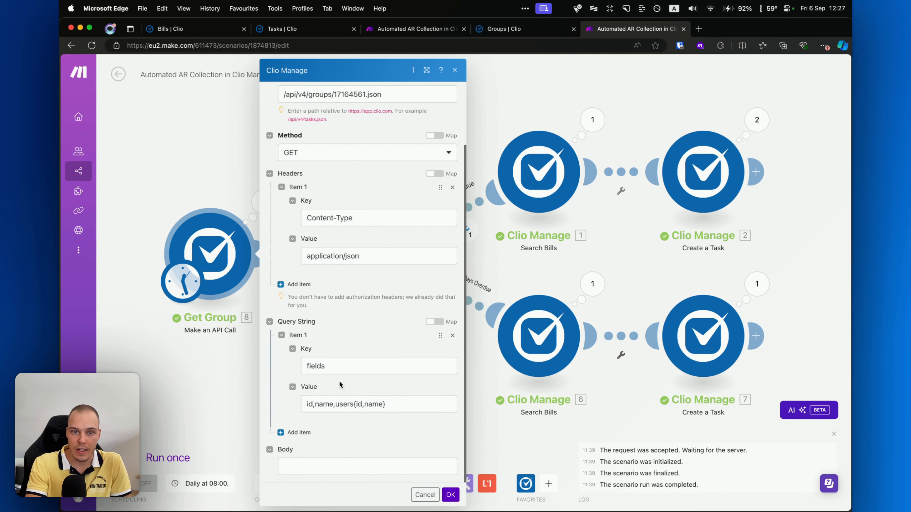
click(214, 367)
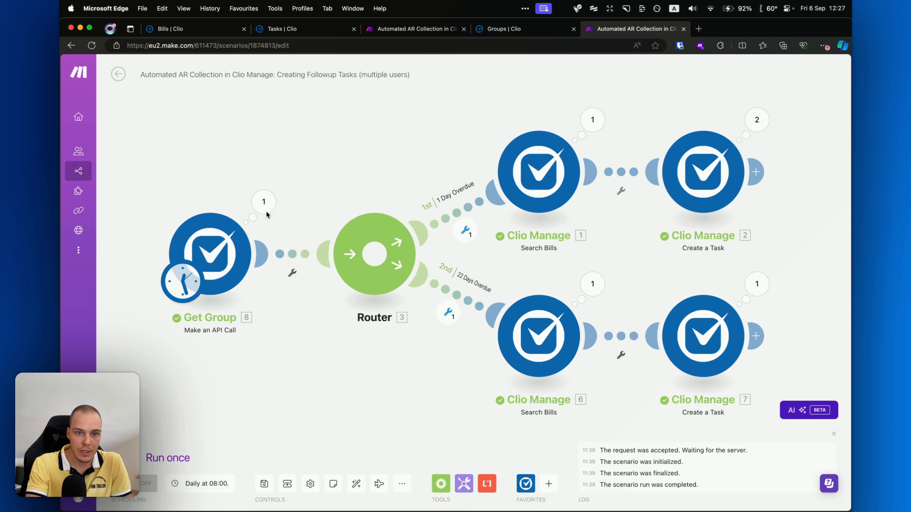
Step: Inspect the Get Group module's output by expanding the AR Collection data and both user entries, and close it
click(264, 202)
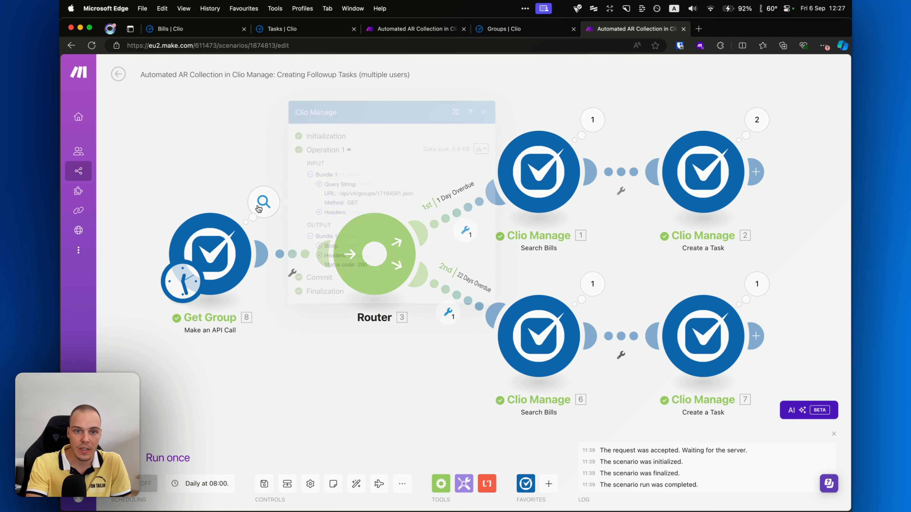
click(340, 247)
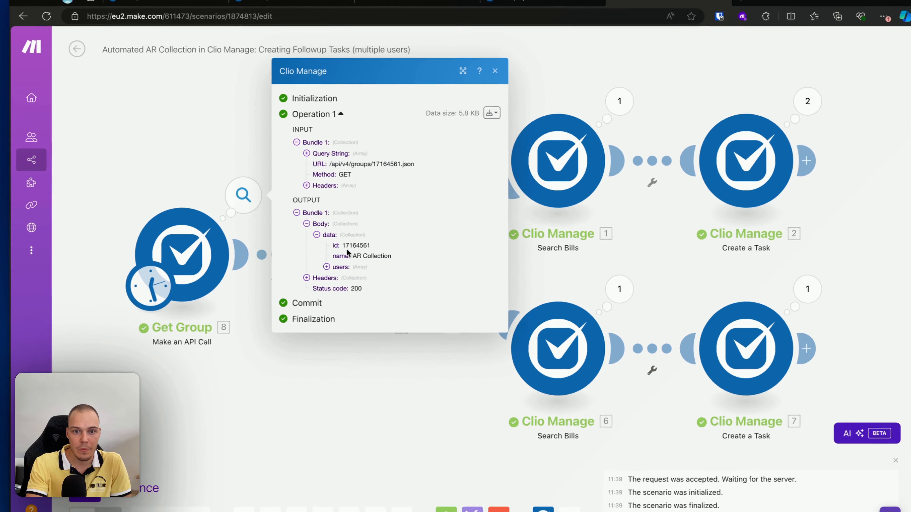
click(322, 273)
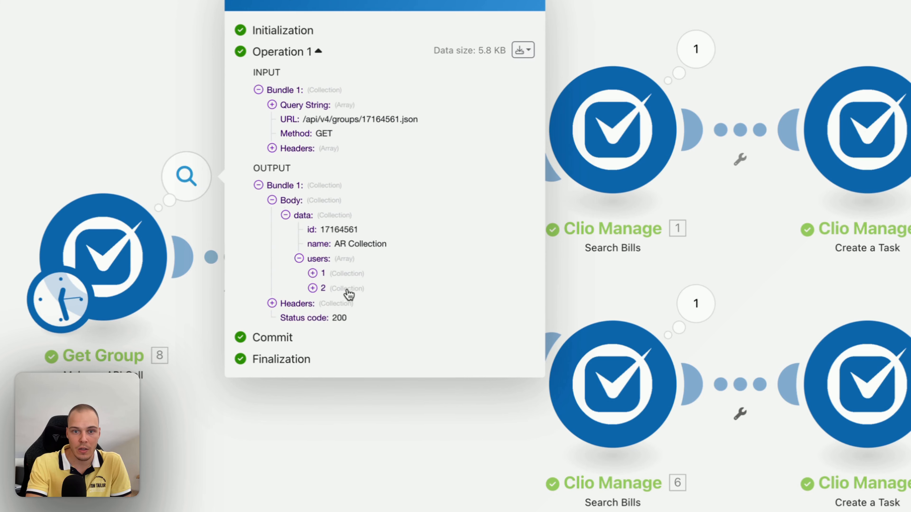
click(335, 276)
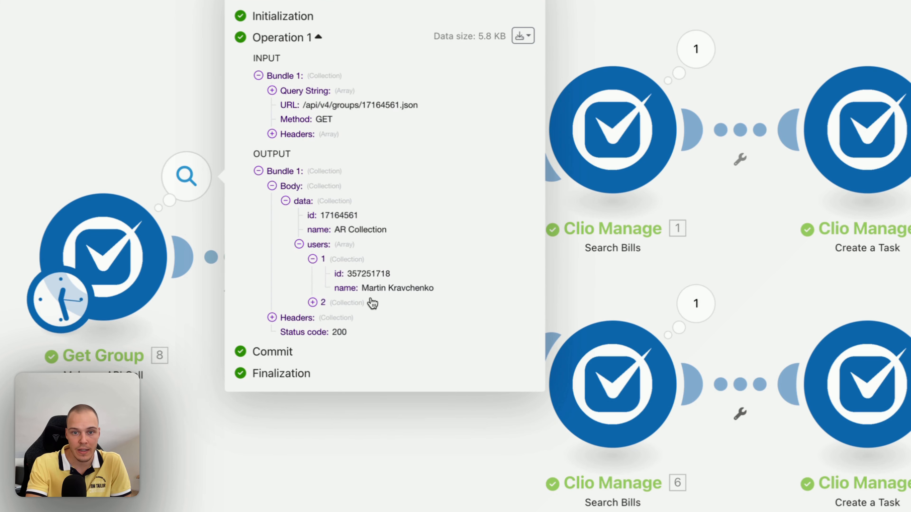
click(319, 302)
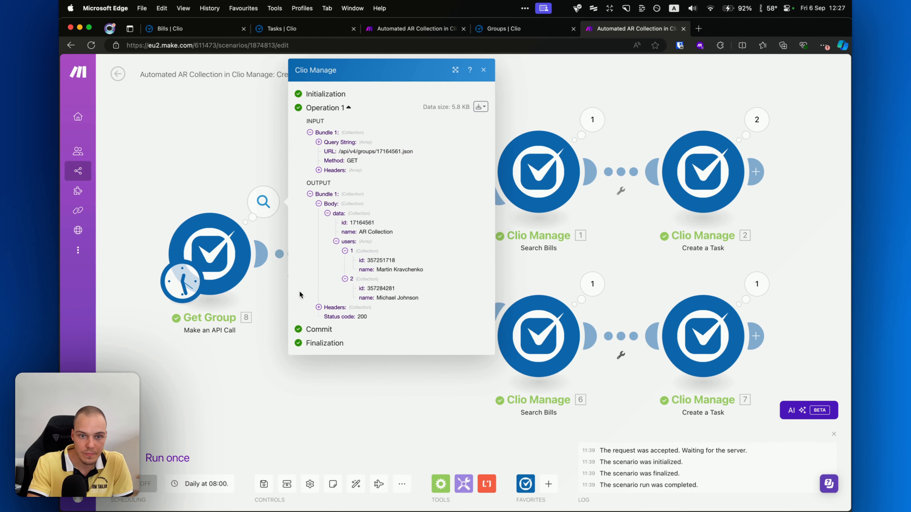
click(200, 341)
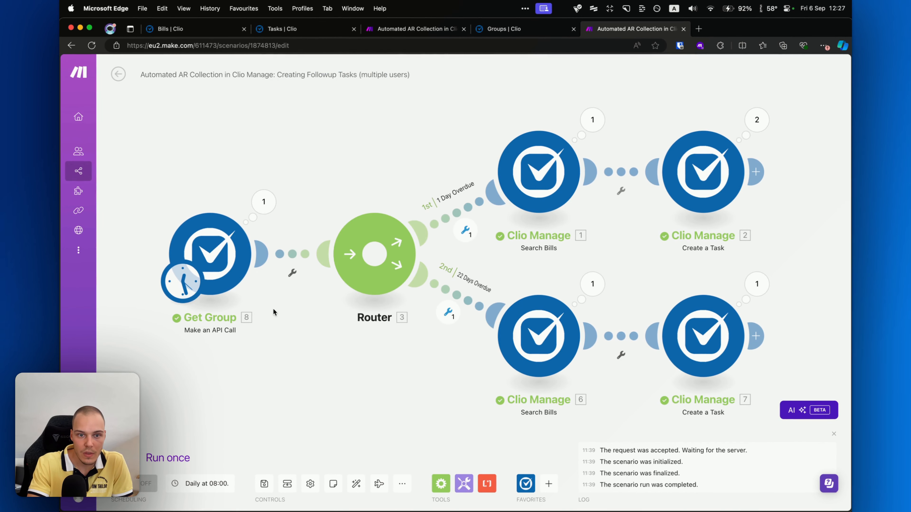
Step: Open the 1 Day Overdue route's Create a Task module and examine the random-user formula in its User ID field
scroll(228, 297, right, 2)
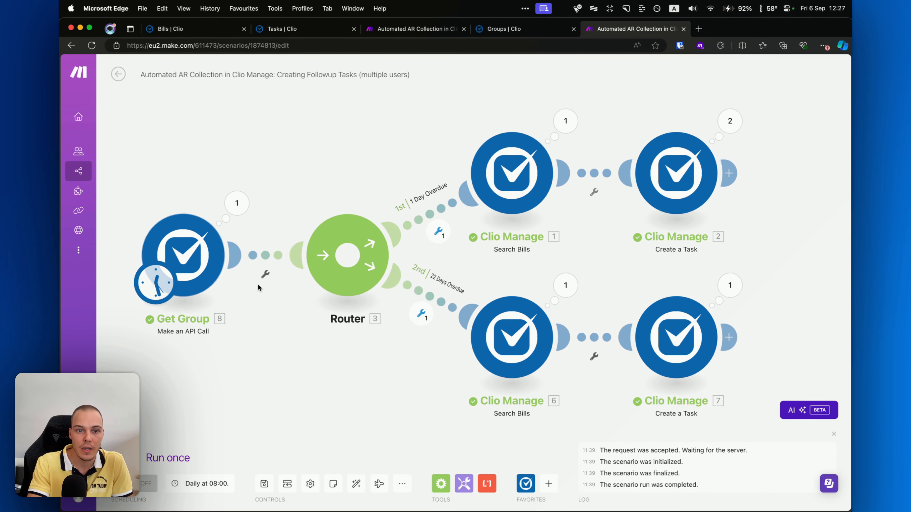
scroll(277, 307, right, 4)
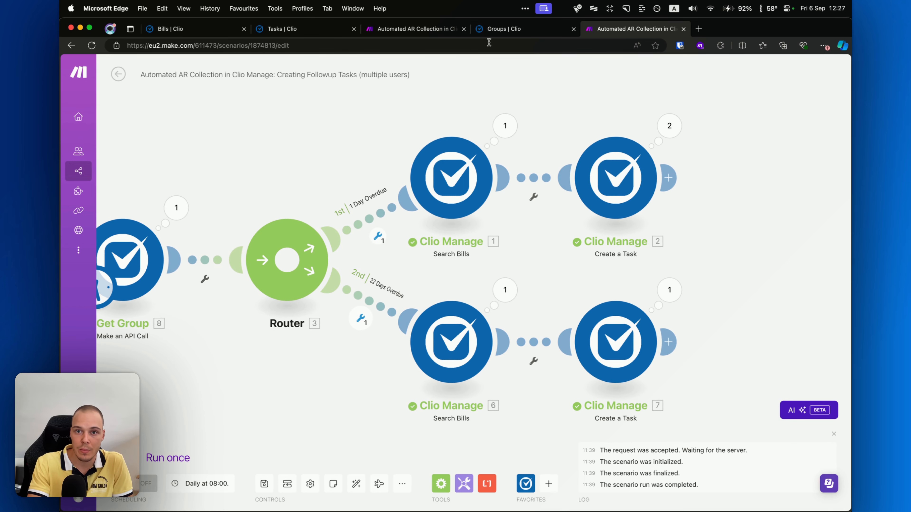
scroll(435, 243, right, 5)
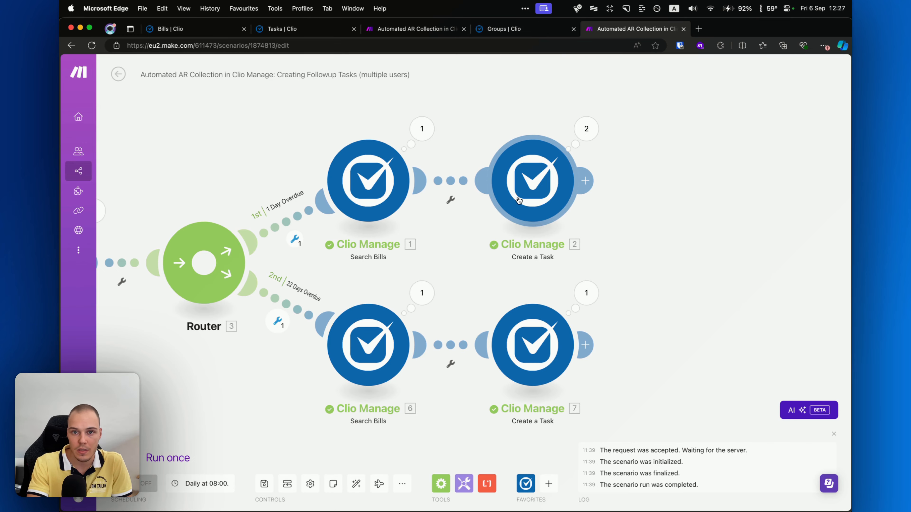
click(565, 205)
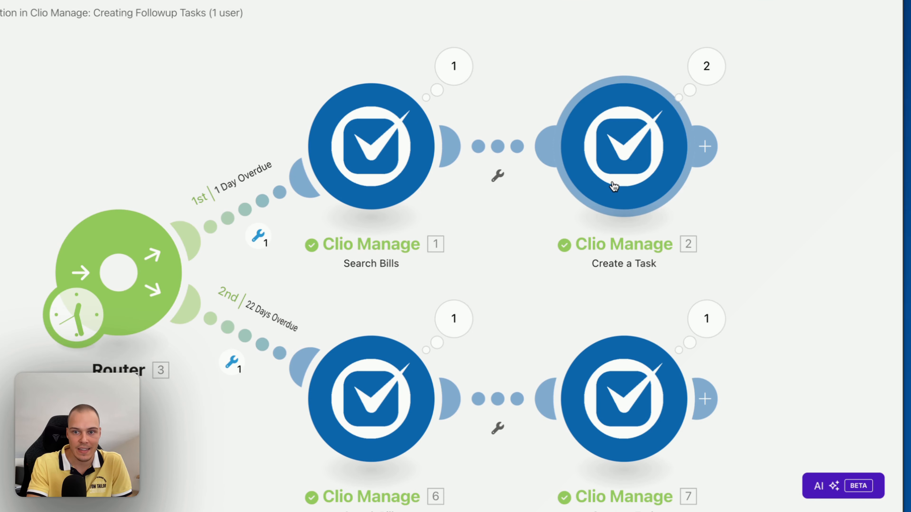
click(624, 189)
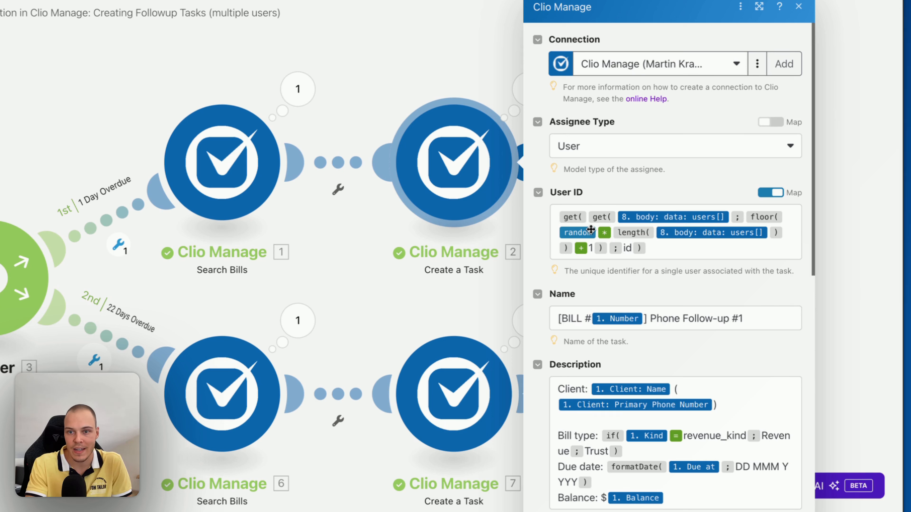
mouse_move(591, 229)
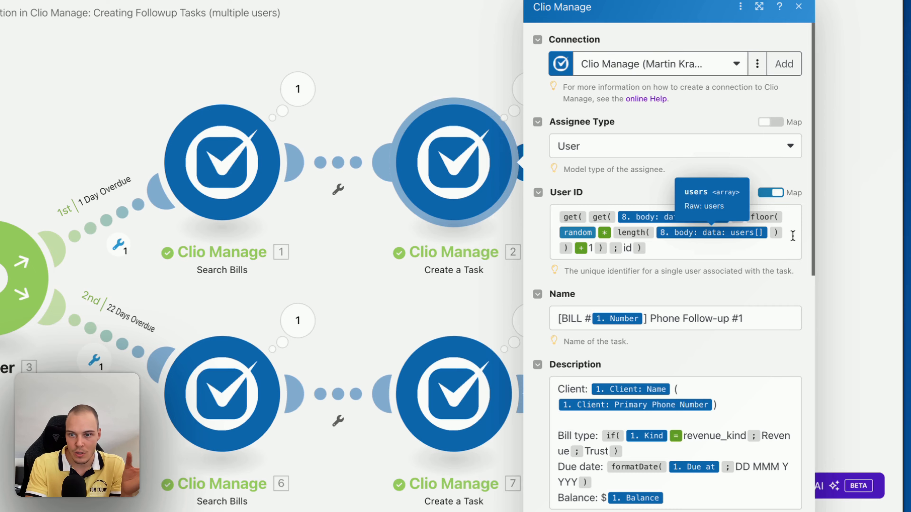
Step: Locate the users array for the User ID formula by expanding Get Group's body data among the mappable values
click(778, 239)
scroll(394, 280, down, 15)
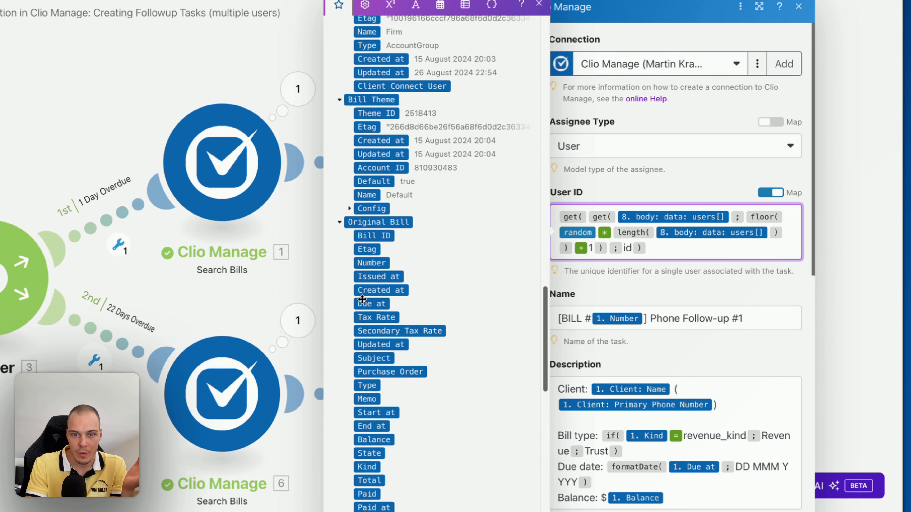
scroll(369, 306, down, 6)
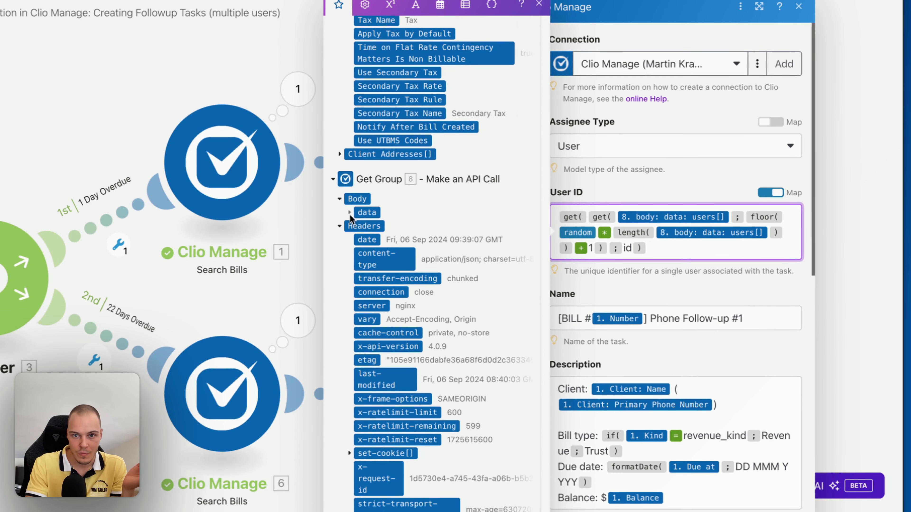
click(349, 213)
click(358, 253)
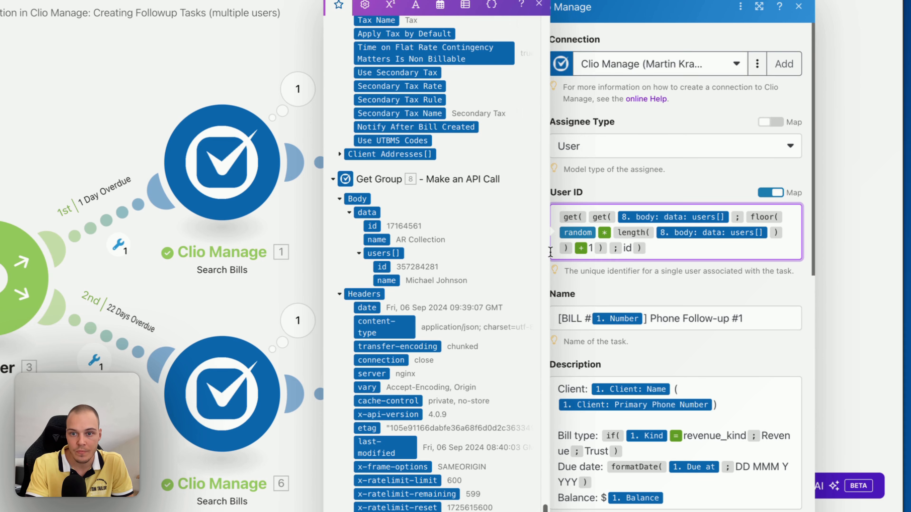
click(661, 262)
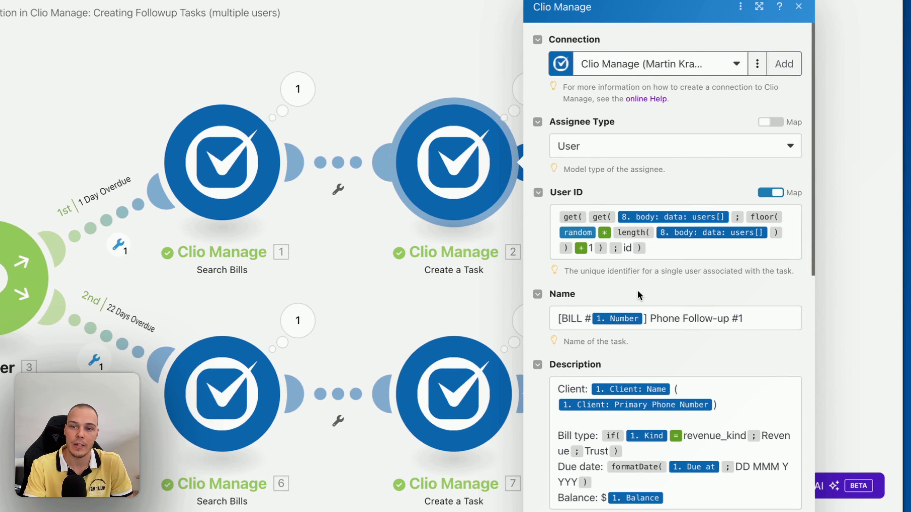
Step: Review the task's name, description, due date, matter ID and notification options, and close the Create a Task settings
scroll(636, 269, down, 1)
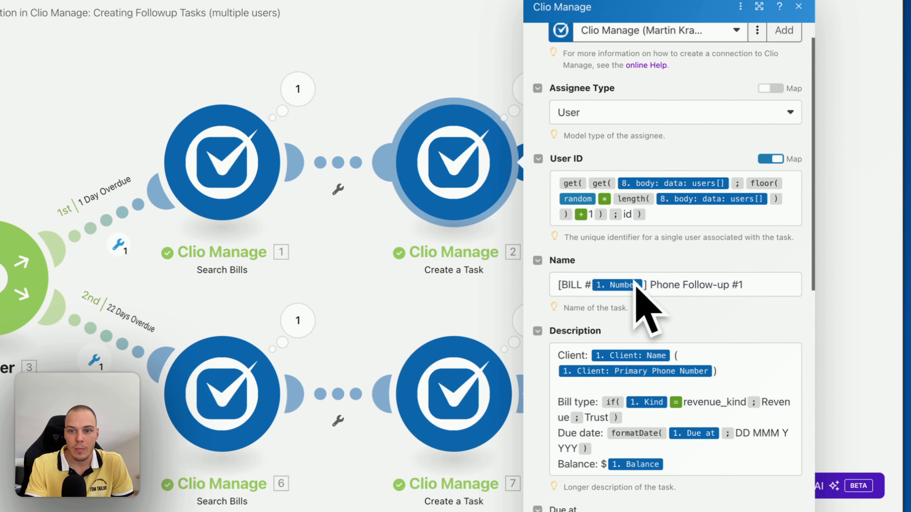
scroll(648, 409, down, 8)
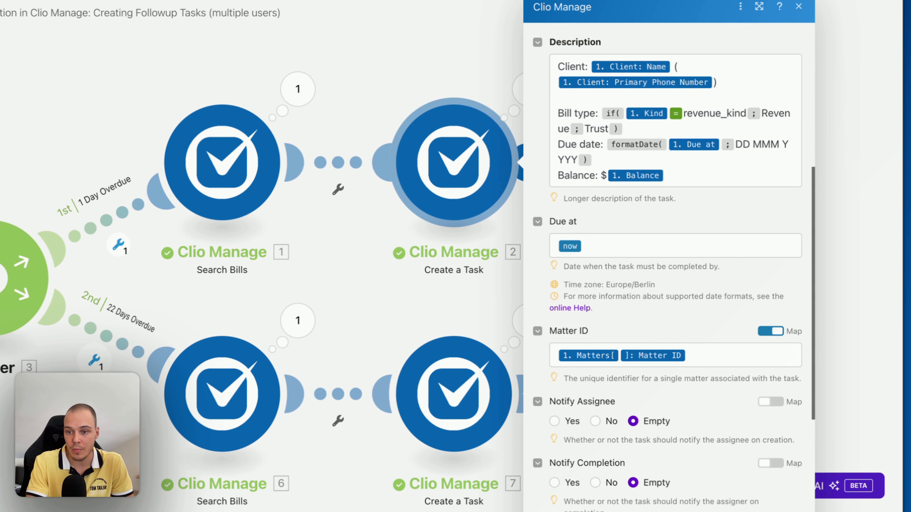
key(Escape)
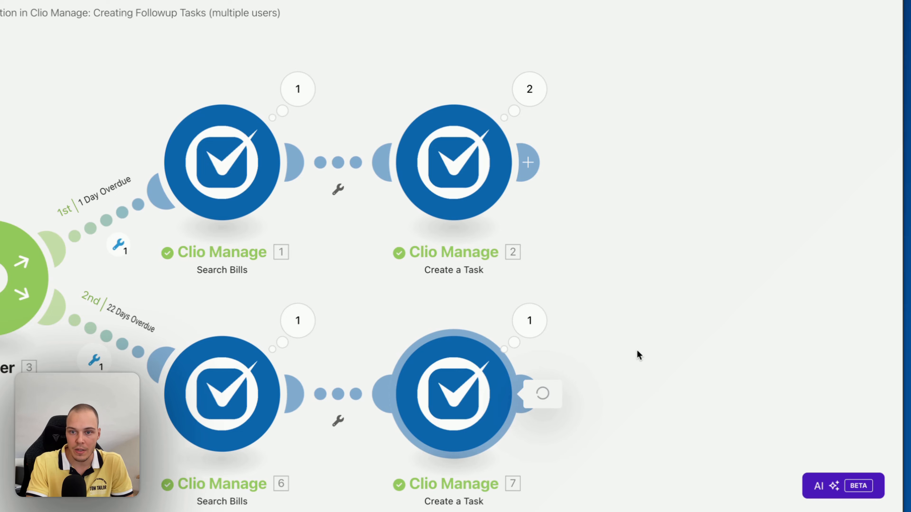
key(Escape)
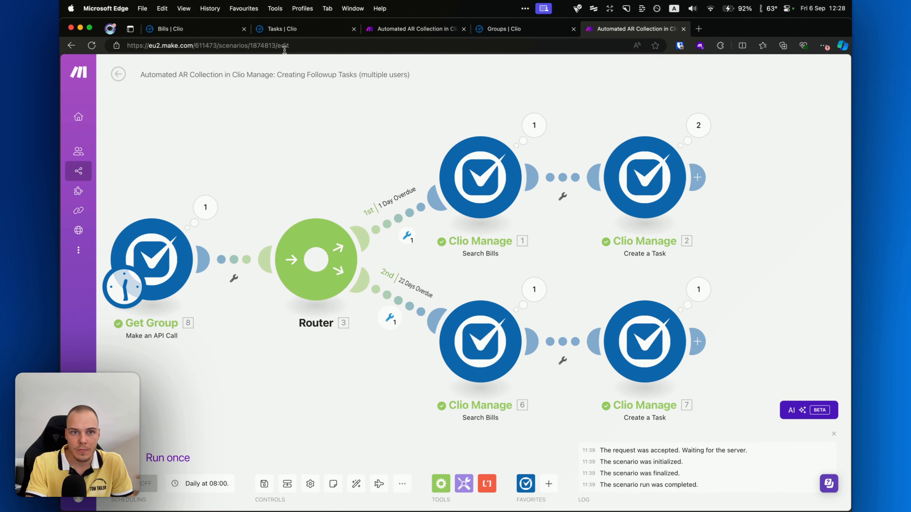
Step: Select all three outstanding AR collection tasks in Clio and delete them
click(284, 29)
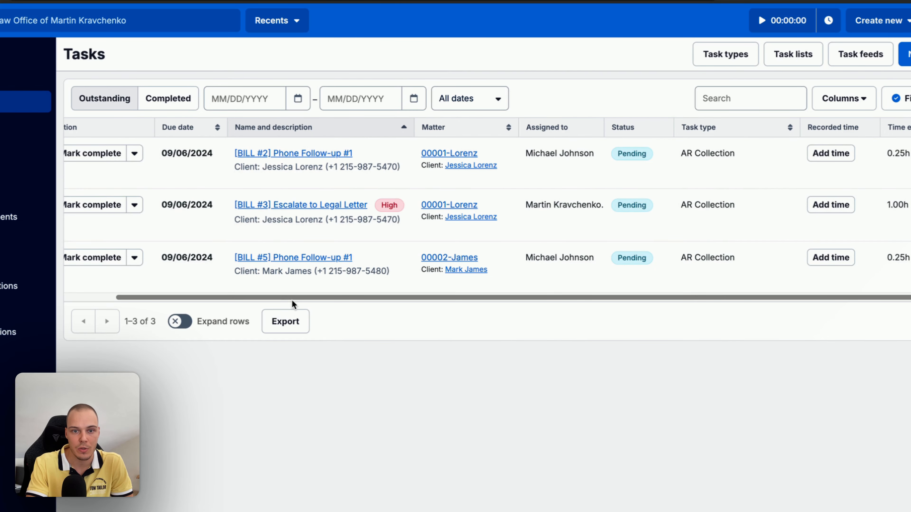
scroll(293, 304, left, 3)
click(88, 127)
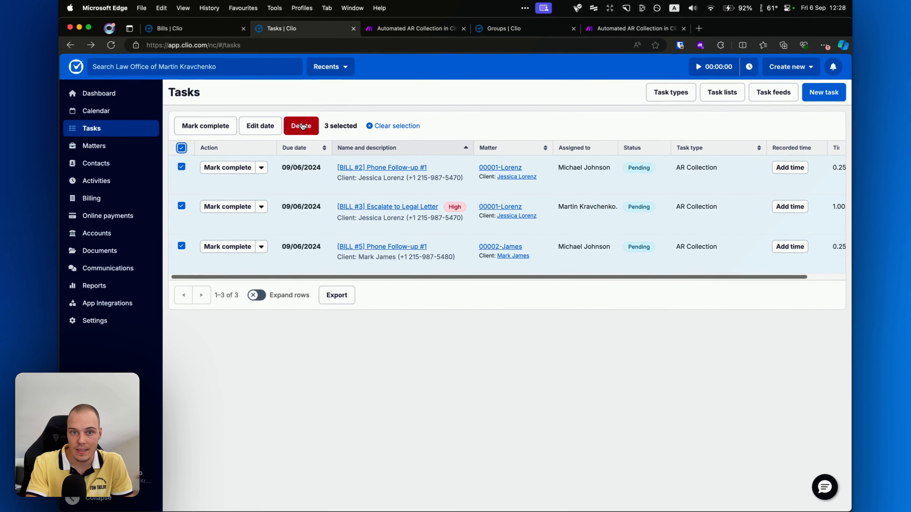
click(302, 125)
click(323, 311)
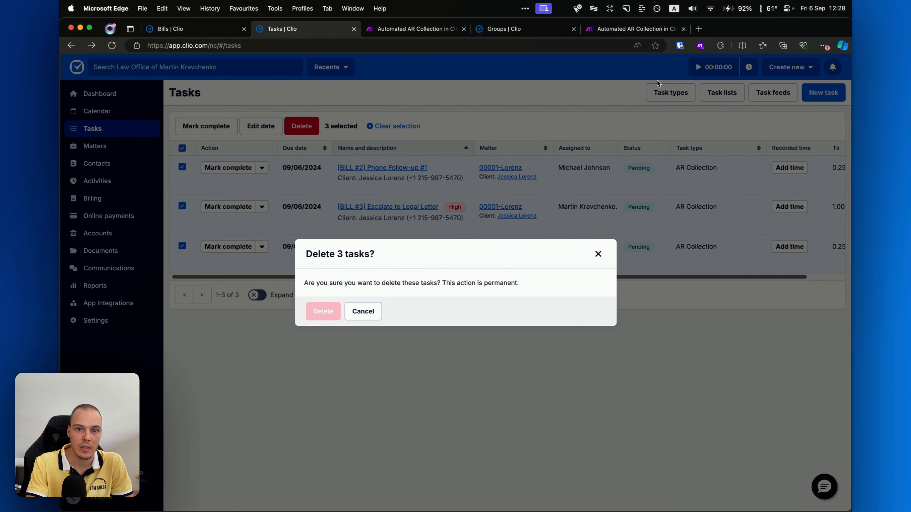
Step: Return to the multiple-user AR collection scenario in Make and run it once
click(637, 31)
drag(261, 337, 312, 303)
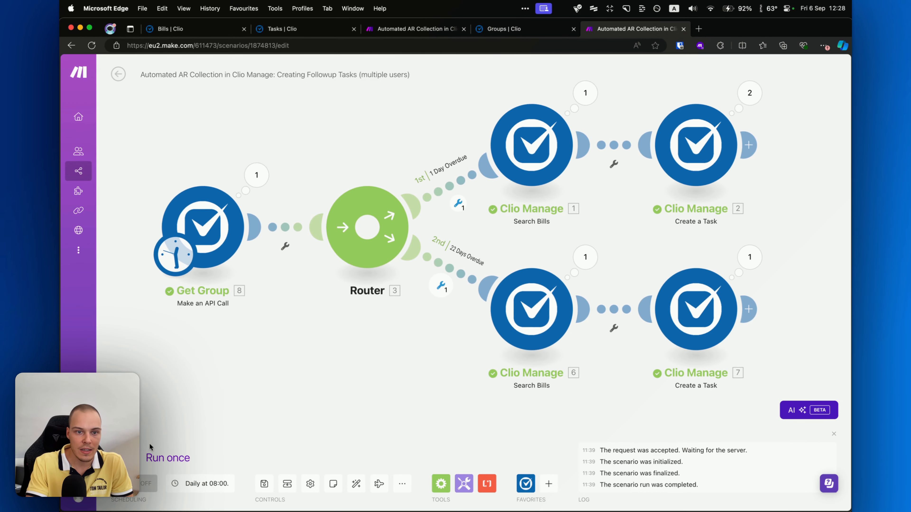
click(148, 453)
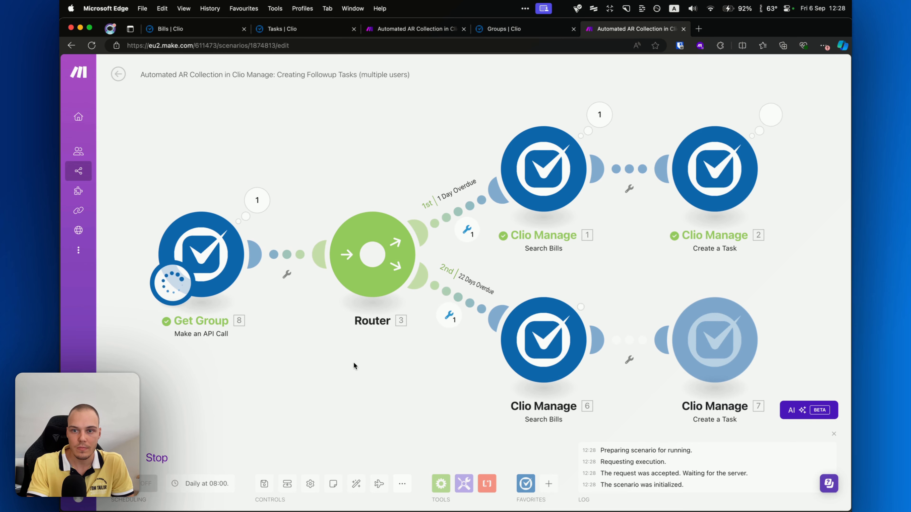
Step: Refresh Clio's task list by showing the completed tasks and switching back to the outstanding ones
click(311, 30)
click(248, 132)
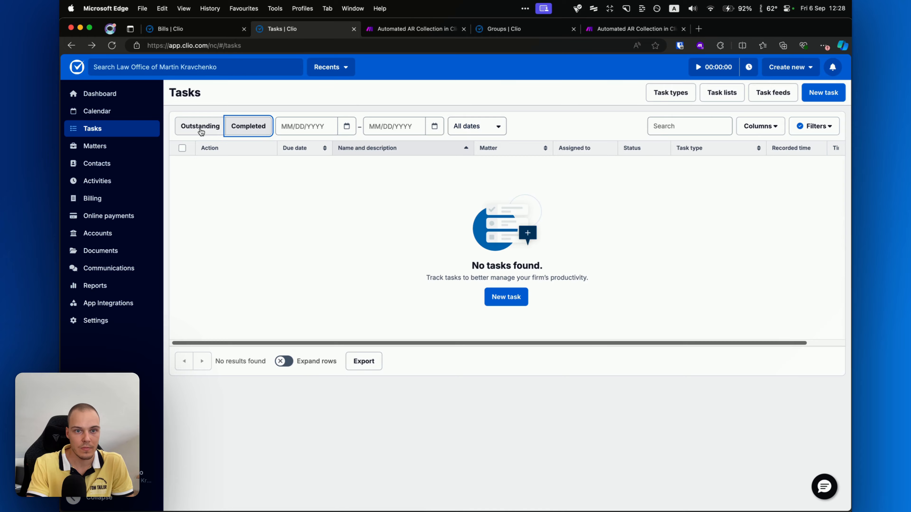
click(200, 127)
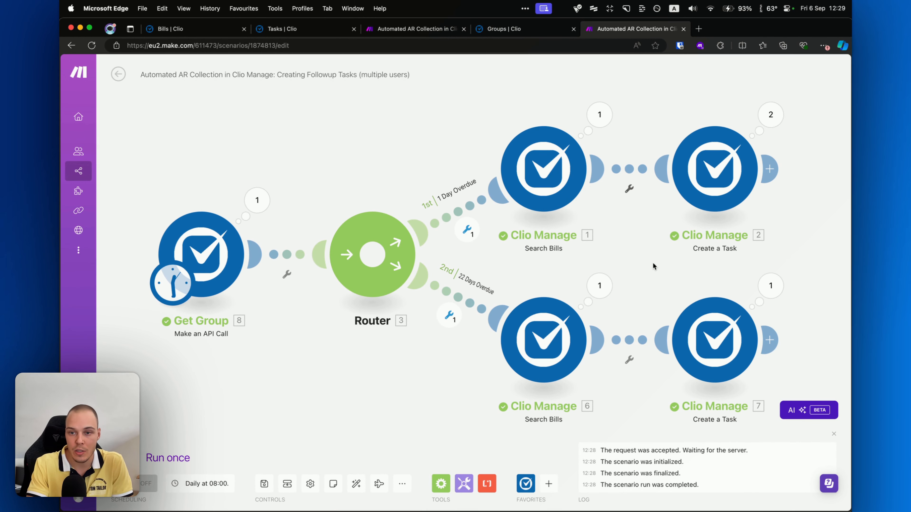
Step: In the 22 Days Overdue route's Create a Task module, turn off User ID mapping and select the firm owner as fixed assignee
scroll(650, 264, down, 2)
drag(652, 263, 561, 255)
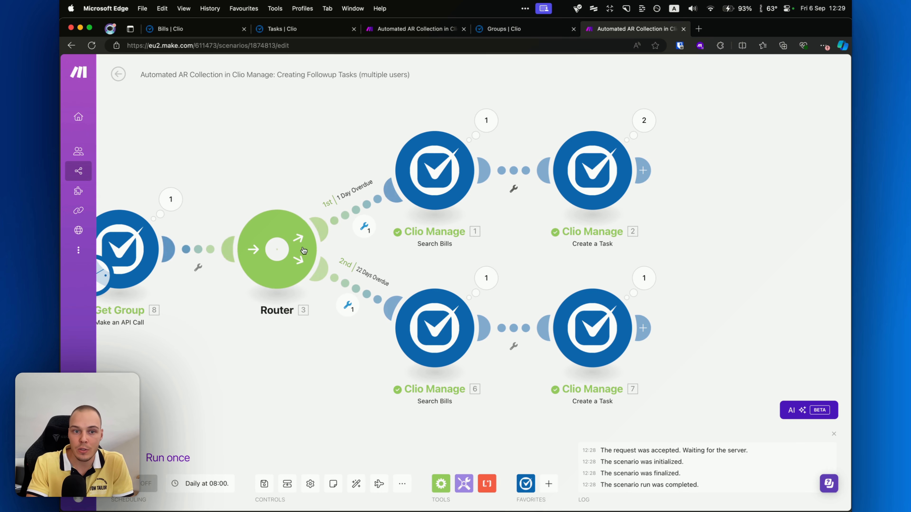
click(576, 331)
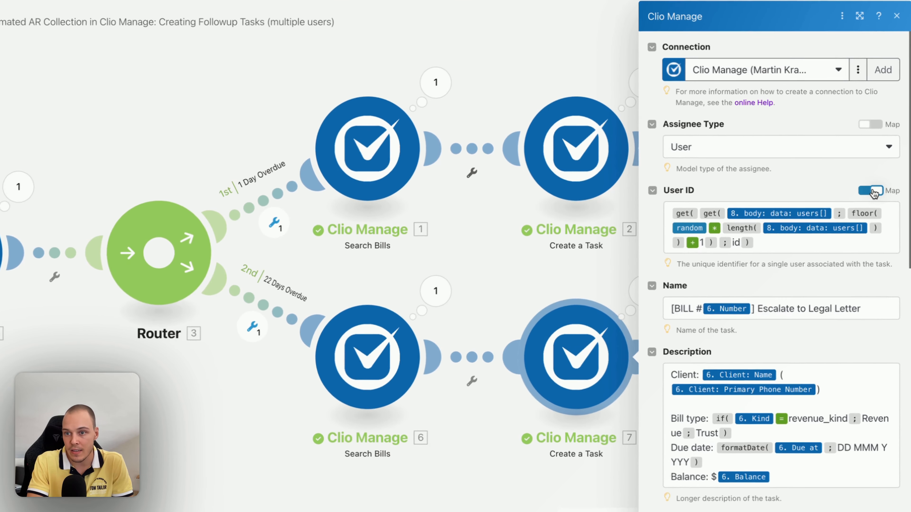
click(814, 202)
click(737, 217)
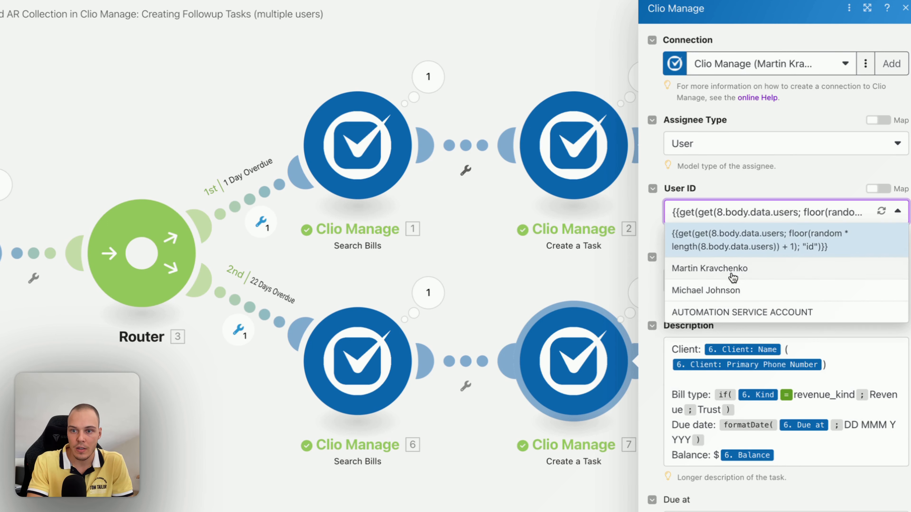
click(731, 268)
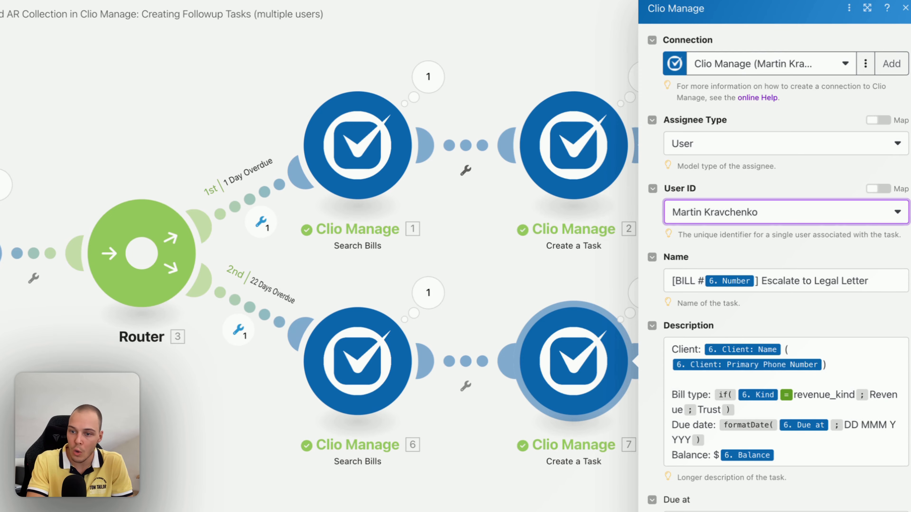
Step: Check the User ID formula in the 1 Day Overdue route's Create a Task module, and close its settings
click(589, 192)
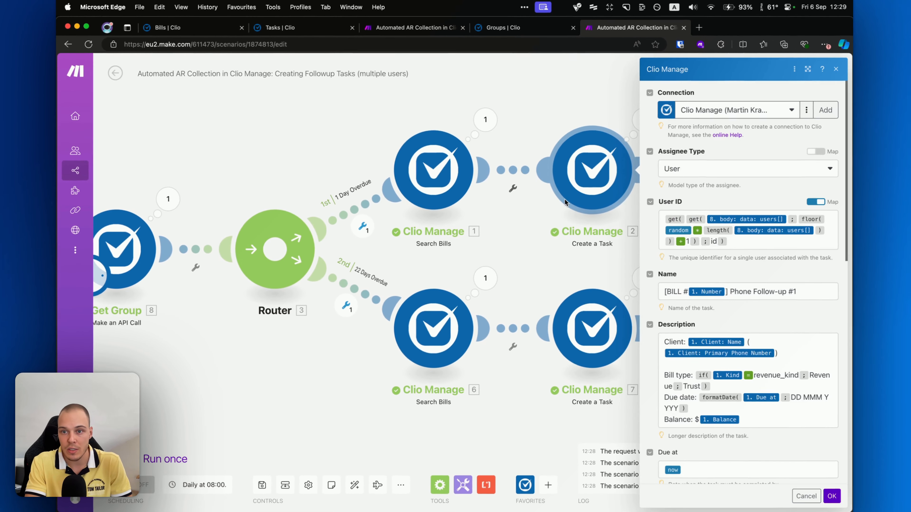
scroll(552, 256, down, 1)
click(545, 248)
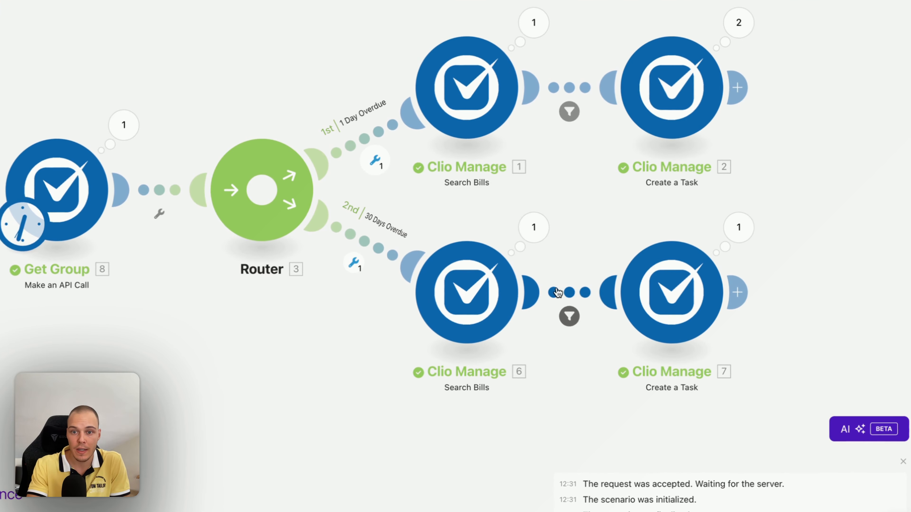
Step: Inspect the Bill ID Exists filter between Search Bills and Create a Task on the 30 Days Overdue route, and cancel it
click(571, 298)
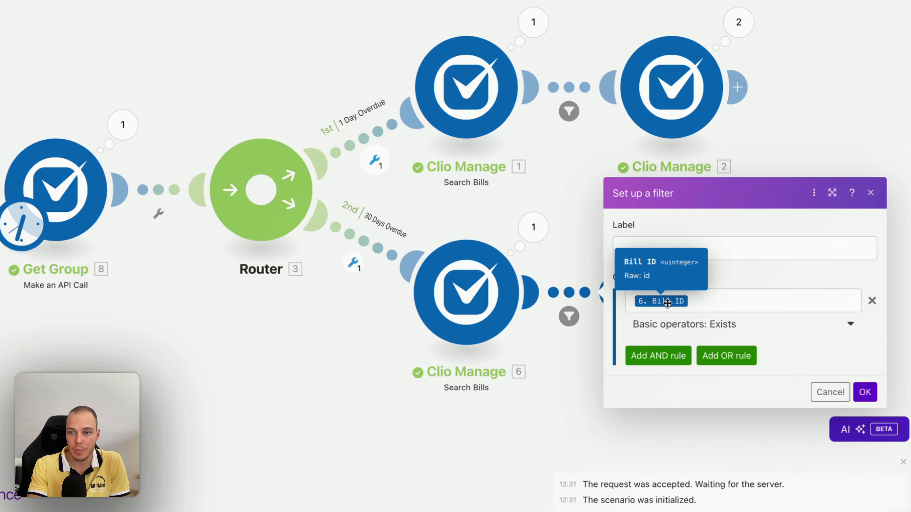
click(701, 303)
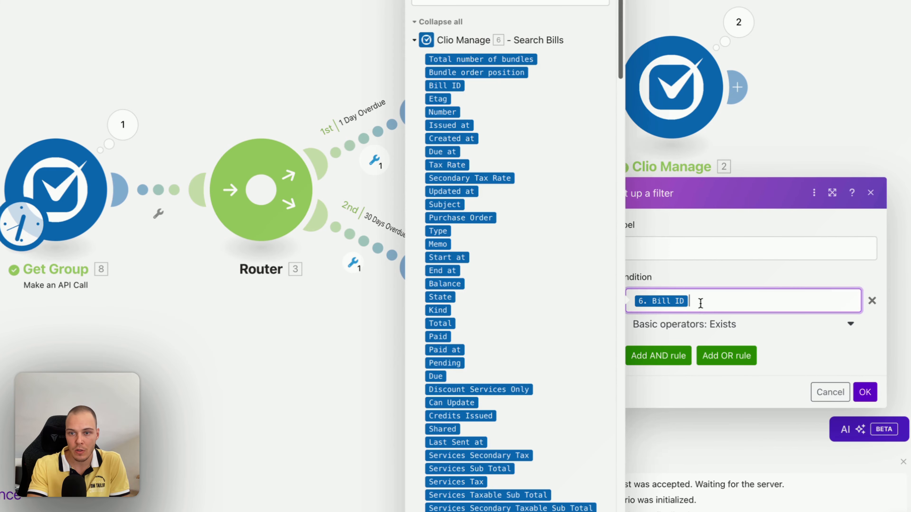
click(700, 273)
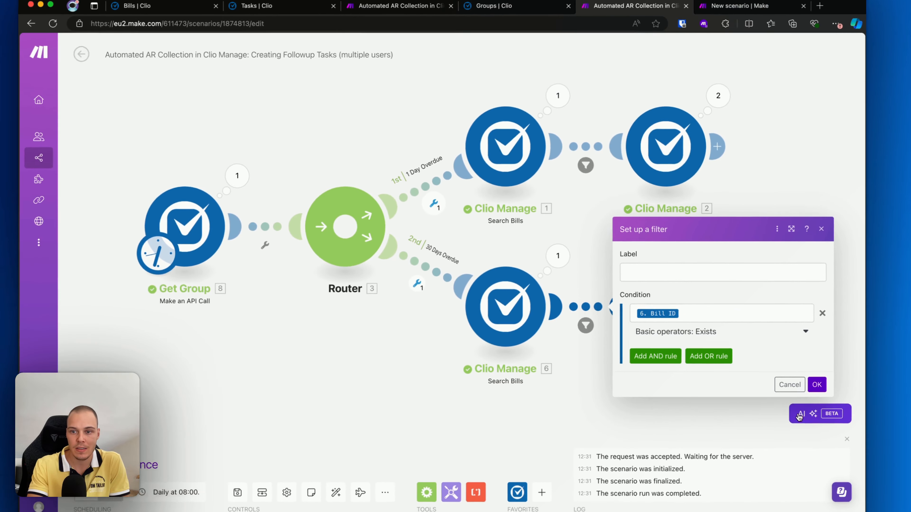
click(789, 384)
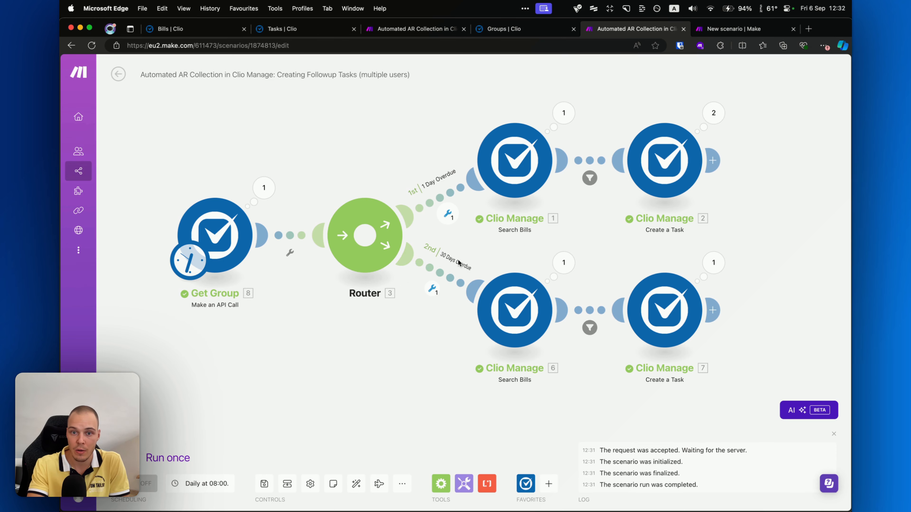
Step: Run the filtered multiple-user scenario once and show the outstanding tasks in Clio
click(126, 457)
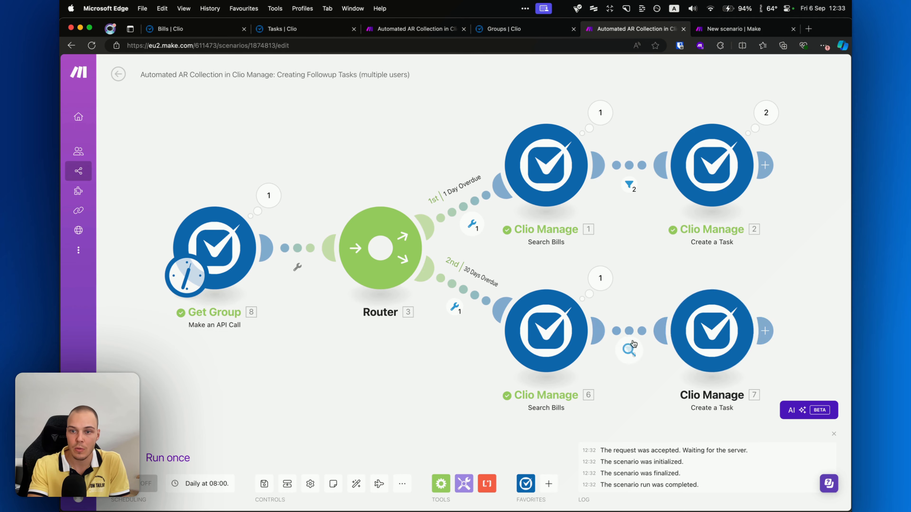
click(303, 42)
click(300, 33)
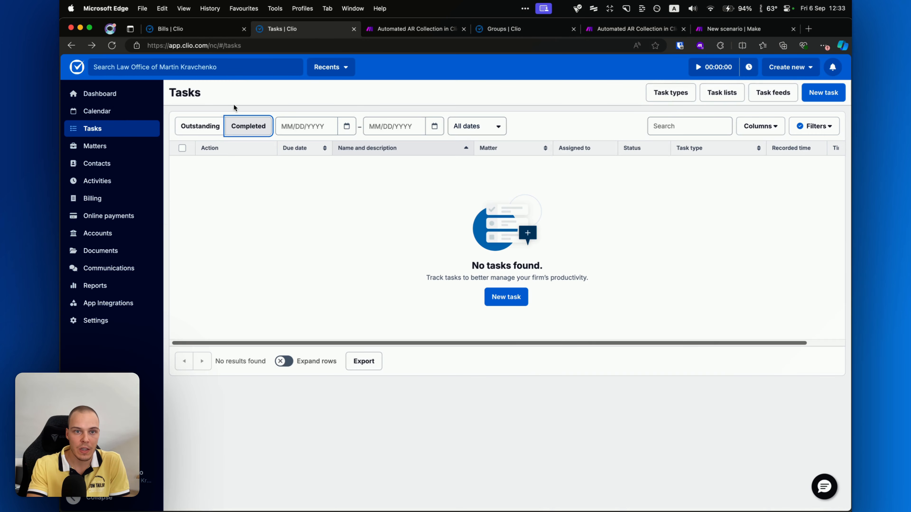
click(211, 126)
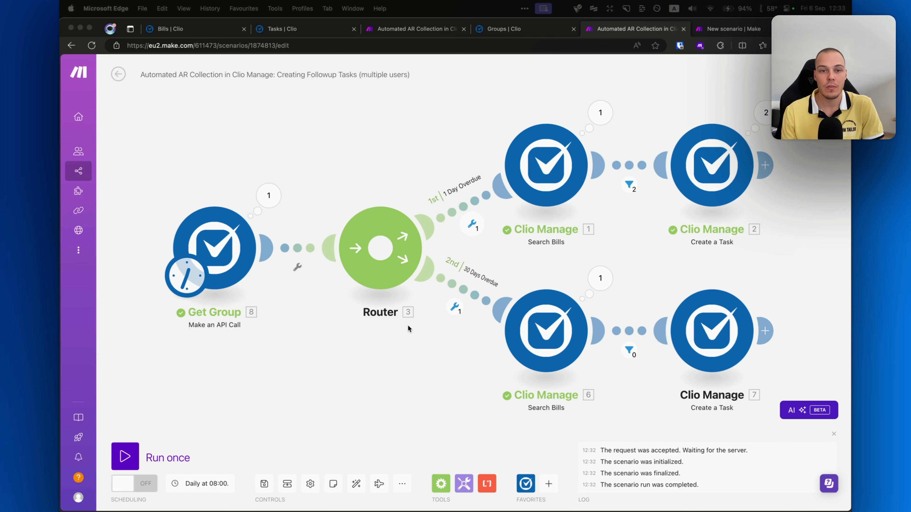
Step: Import blueprint.json from the Downloads folder into the new empty scenario
click(731, 30)
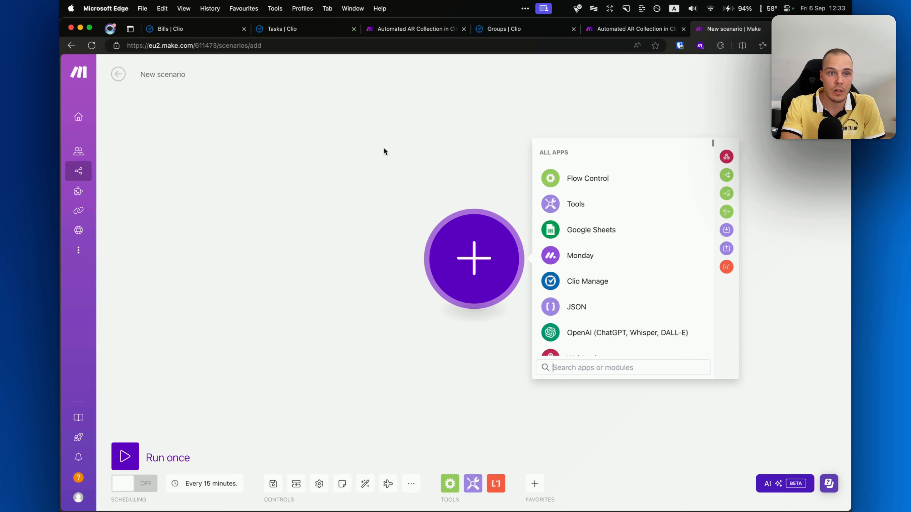
click(467, 134)
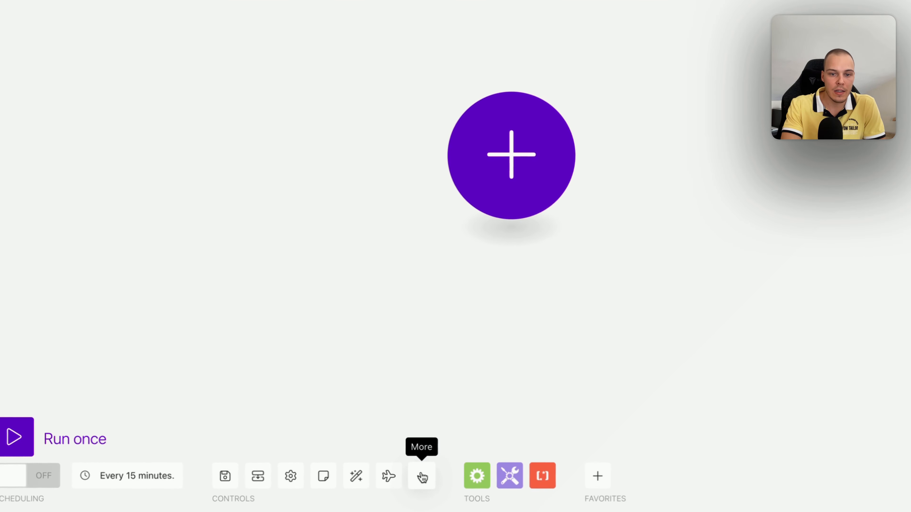
click(427, 478)
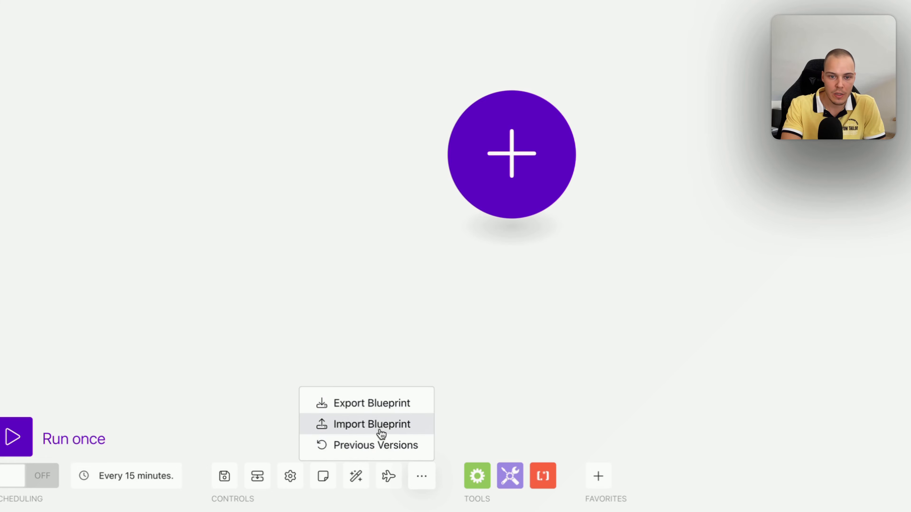
click(387, 425)
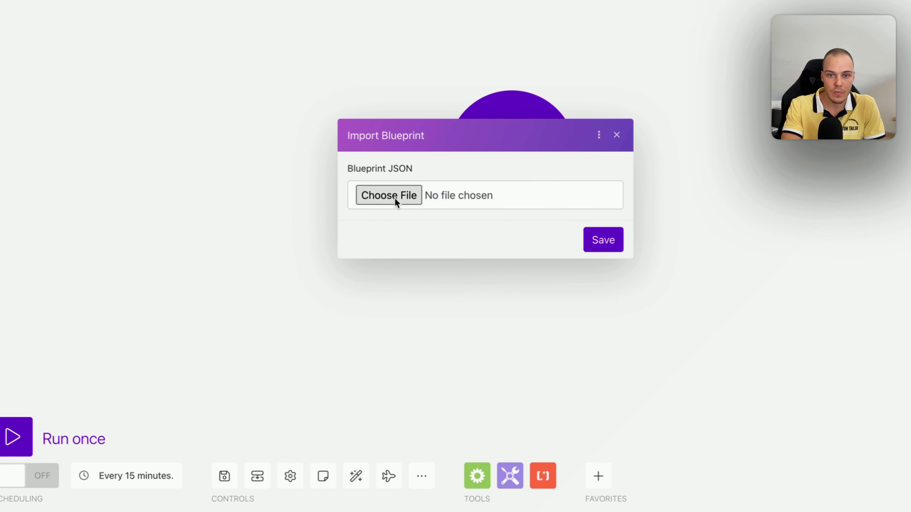
click(399, 200)
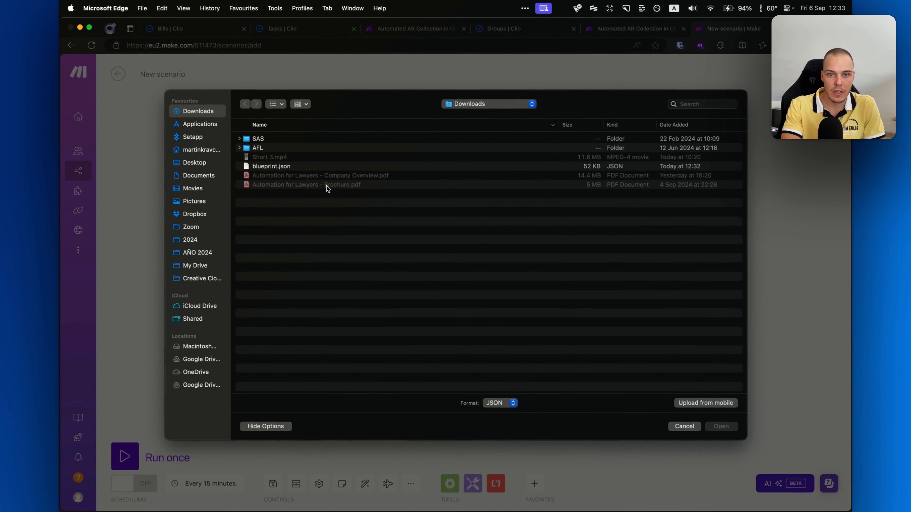
click(281, 167)
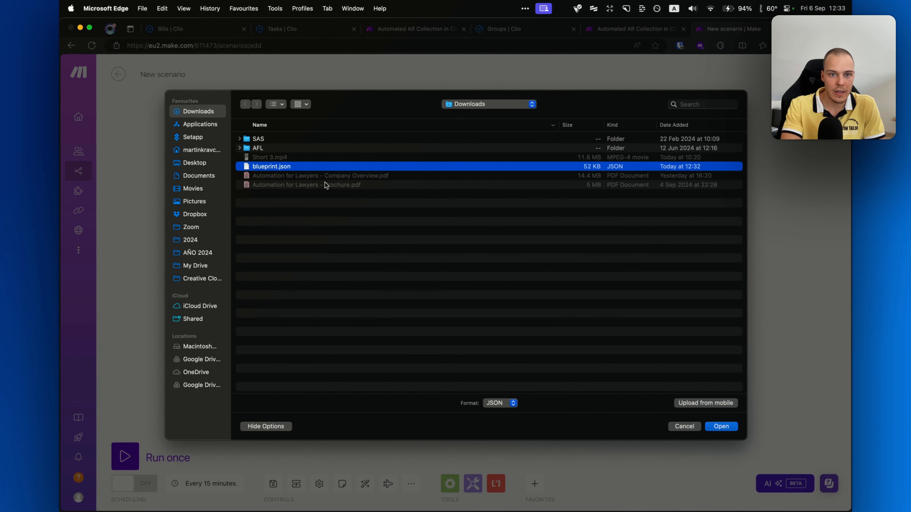
click(713, 427)
click(539, 323)
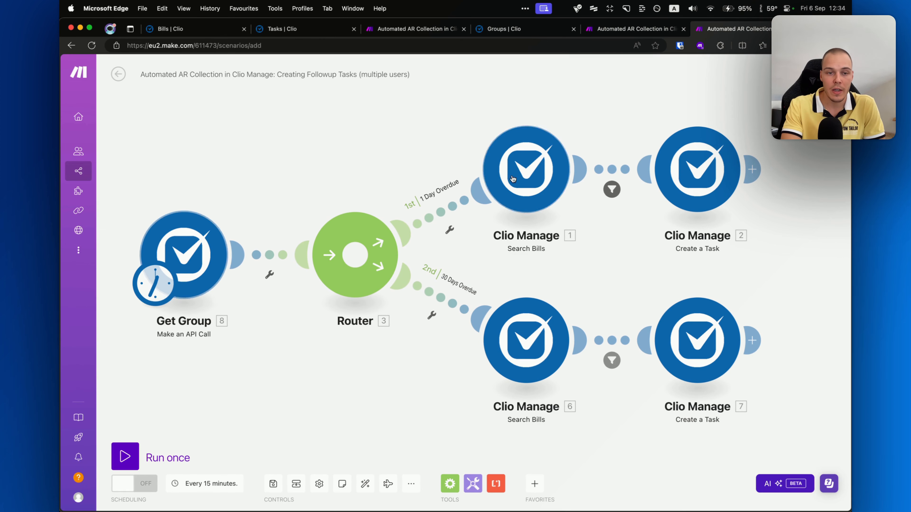
Step: Inspect the group ID within the Get Group module's API call URL, and cancel its settings
click(205, 270)
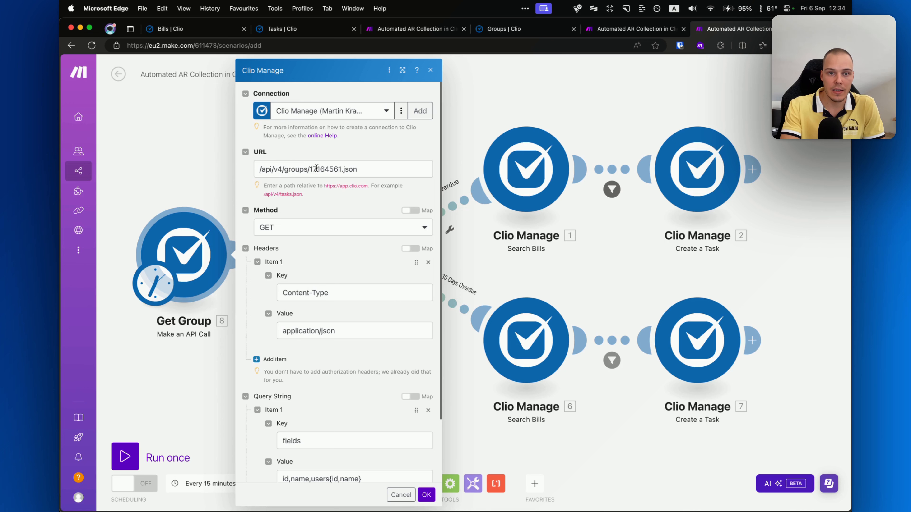
drag(311, 168, 341, 168)
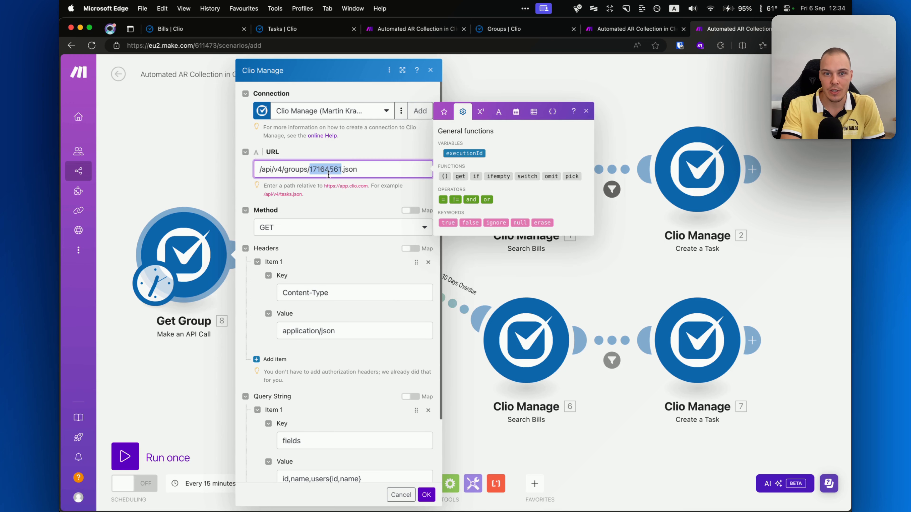
click(401, 494)
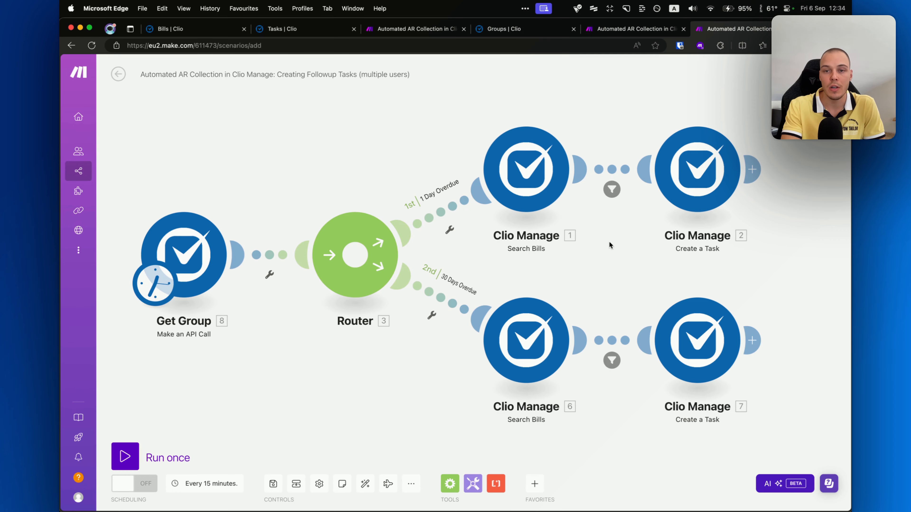
Step: Check the assignee and User ID formula in the imported 1 Day Overdue route's Create a Task module, and close its settings
drag(659, 233, 617, 226)
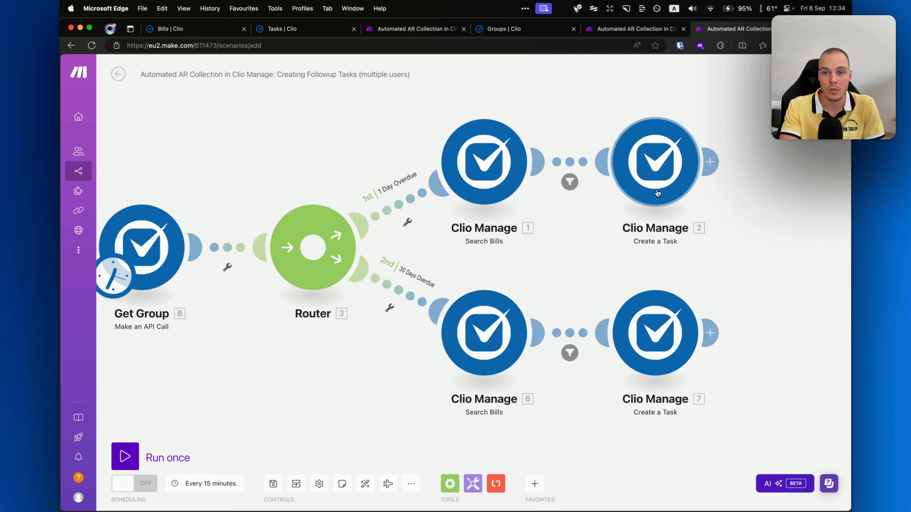
click(657, 187)
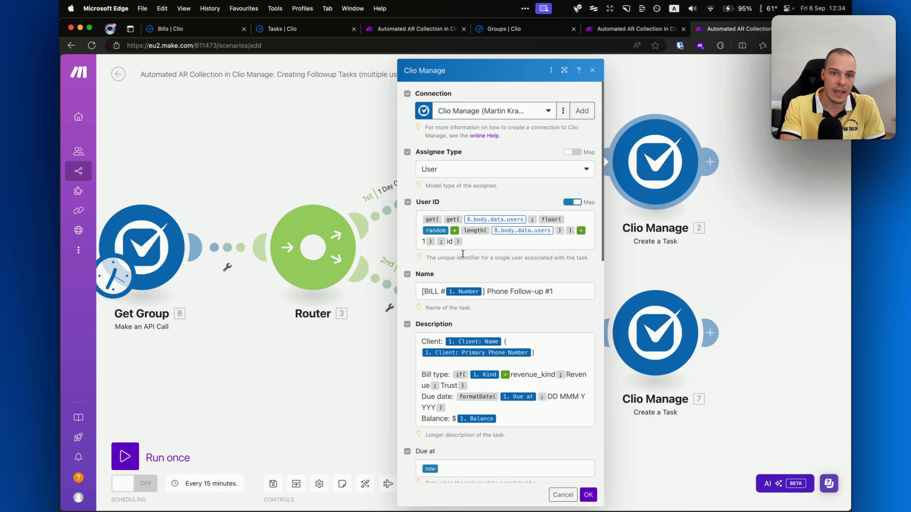
key(Escape)
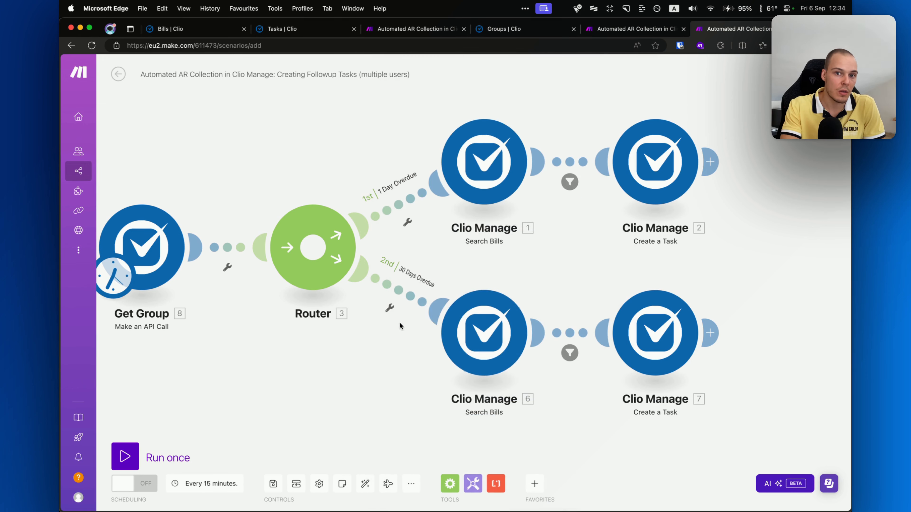